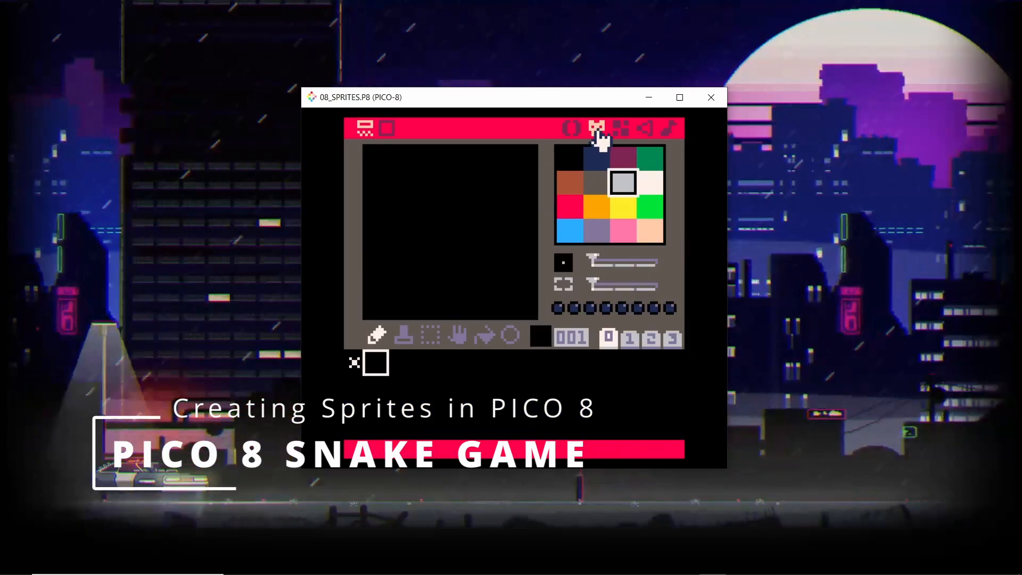
# Paint two solid red cherries side by side in the lower half of sprite 001.
pyautogui.click(569, 207)
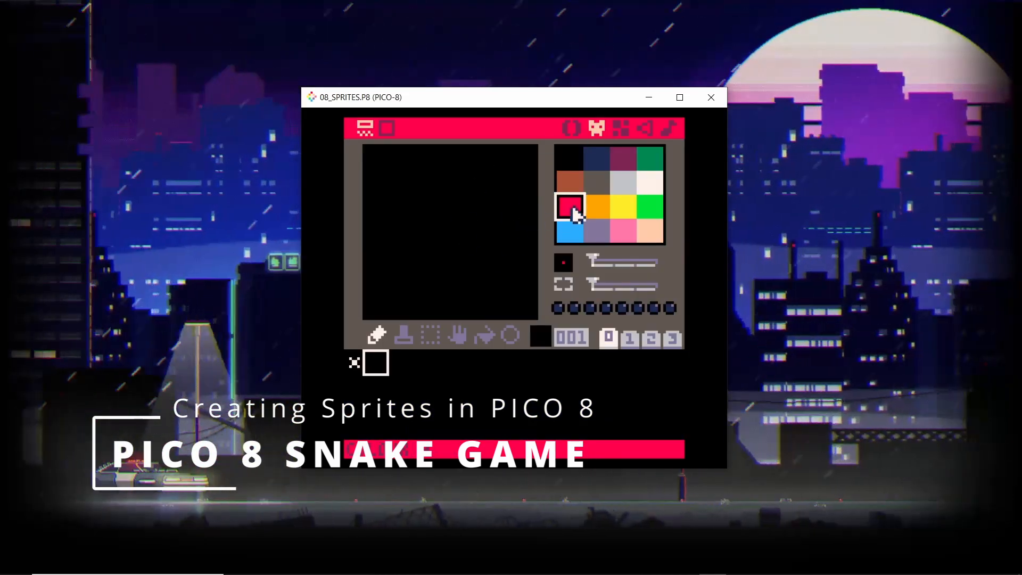
pyautogui.moveTo(387, 241)
pyautogui.mouseDown()
pyautogui.moveTo(378, 260)
pyautogui.moveTo(419, 293)
pyautogui.moveTo(401, 287)
pyautogui.moveTo(385, 298)
pyautogui.moveTo(422, 292)
pyautogui.mouseUp()
pyautogui.moveTo(382, 265); pyautogui.dragTo(390, 275)
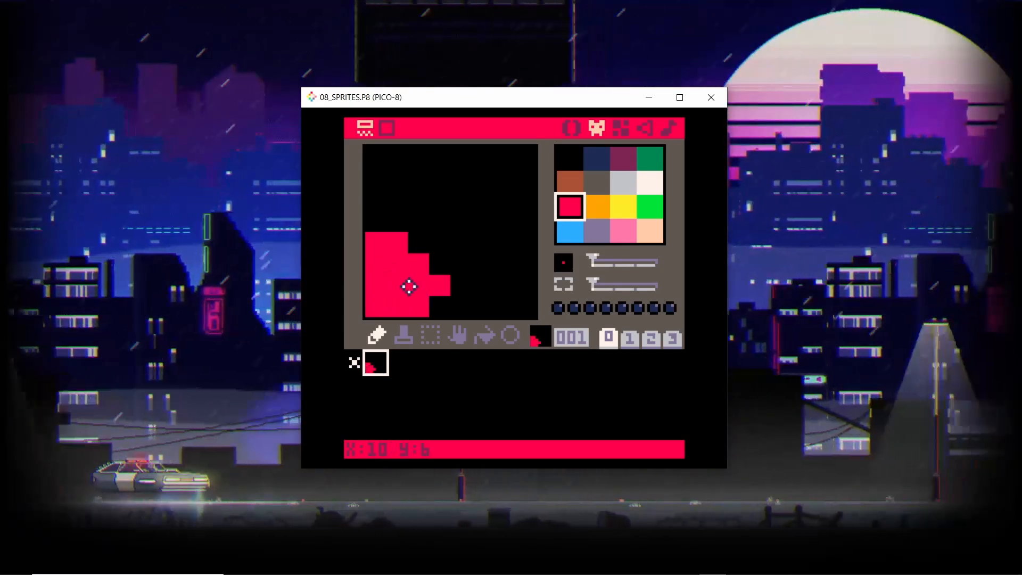
pyautogui.click(435, 299)
pyautogui.moveTo(479, 242)
pyautogui.mouseDown()
pyautogui.moveTo(516, 267)
pyautogui.moveTo(517, 241)
pyautogui.mouseUp()
pyautogui.click(518, 241)
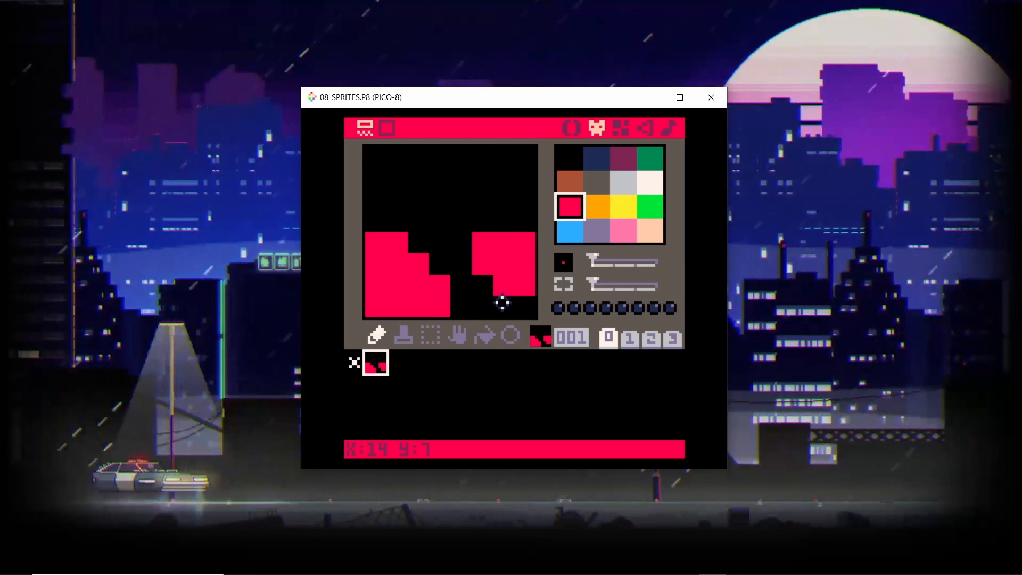
# Draw a dark green diagonal stem above the cherries and finish its upper end with two brown pixels.
pyautogui.click(570, 182)
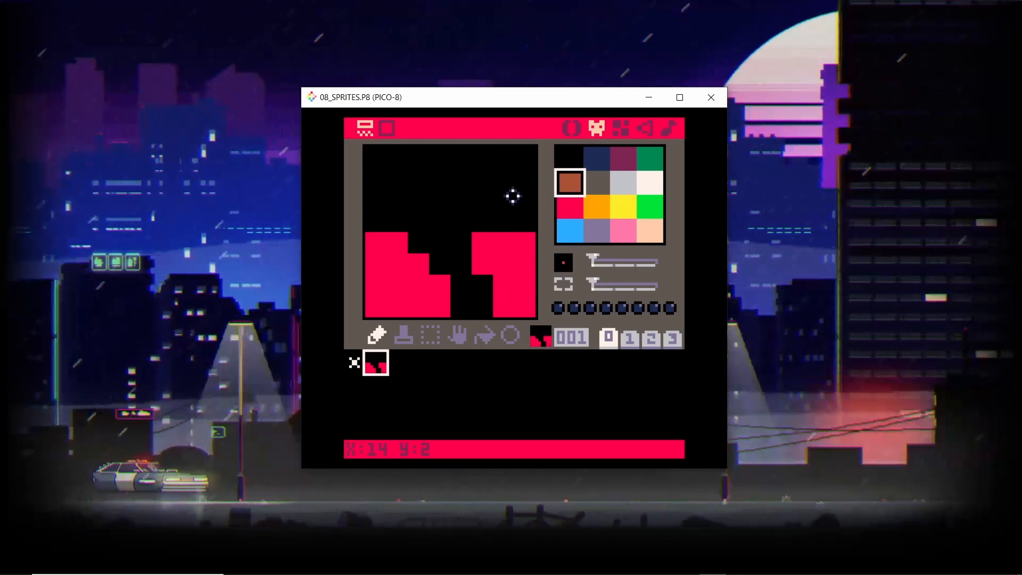
pyautogui.moveTo(424, 221); pyautogui.dragTo(440, 210)
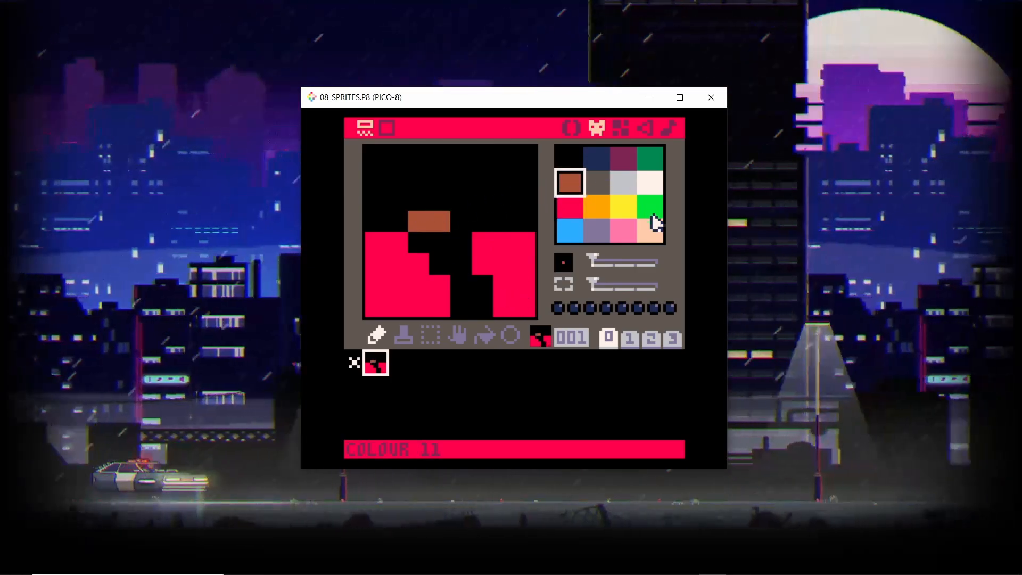
pyautogui.click(650, 207)
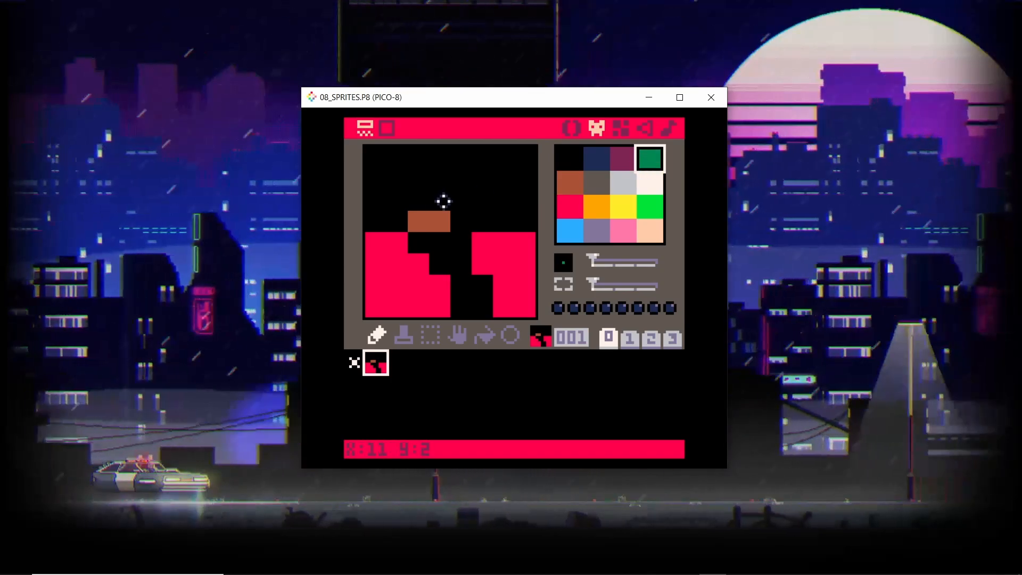
pyautogui.moveTo(443, 200); pyautogui.dragTo(472, 176)
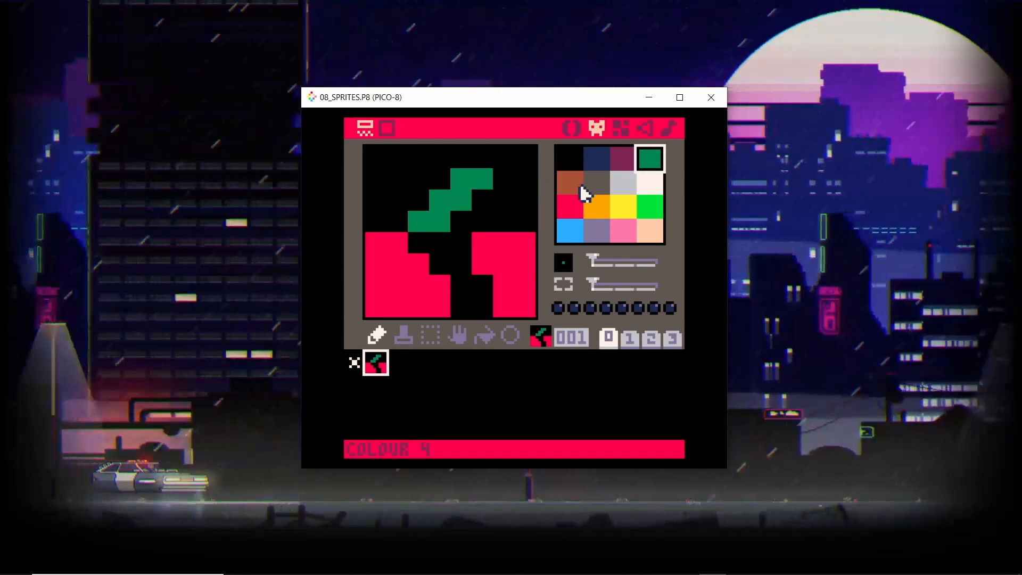
pyautogui.click(581, 187)
pyautogui.moveTo(487, 172); pyautogui.dragTo(494, 158)
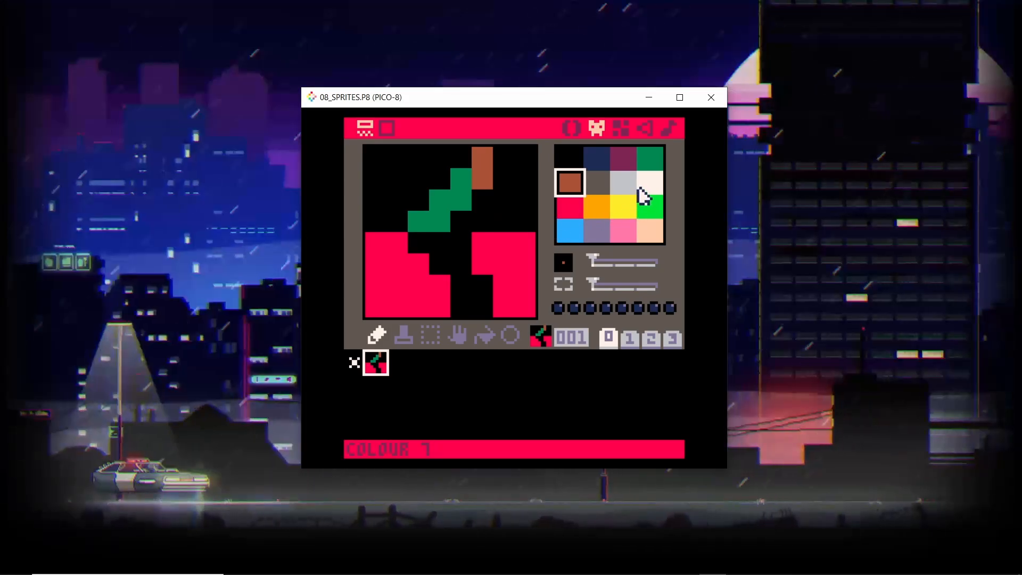
# Add a three-pixel white highlight to each of the two cherries.
pyautogui.click(647, 187)
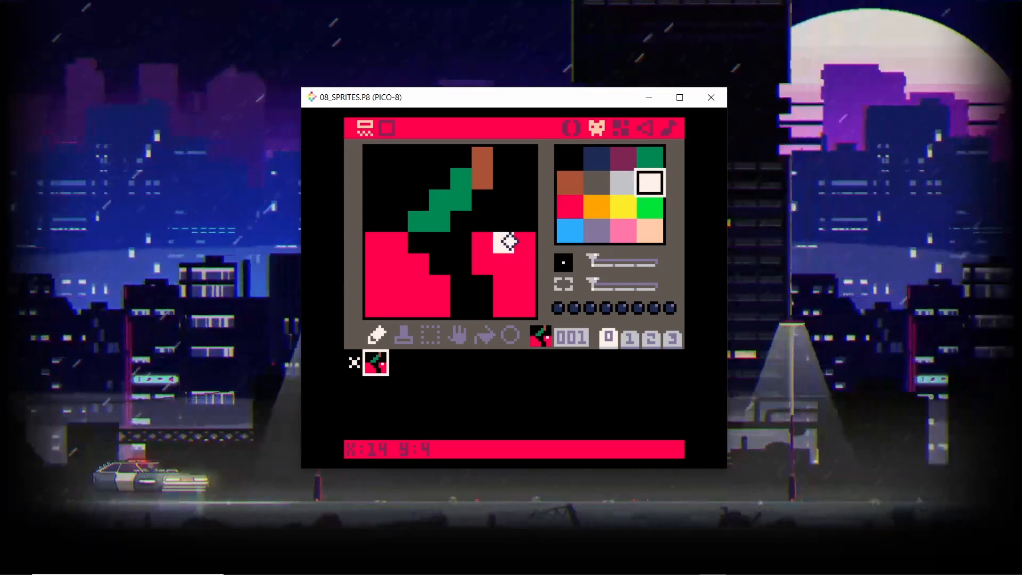
pyautogui.moveTo(508, 242); pyautogui.dragTo(485, 241)
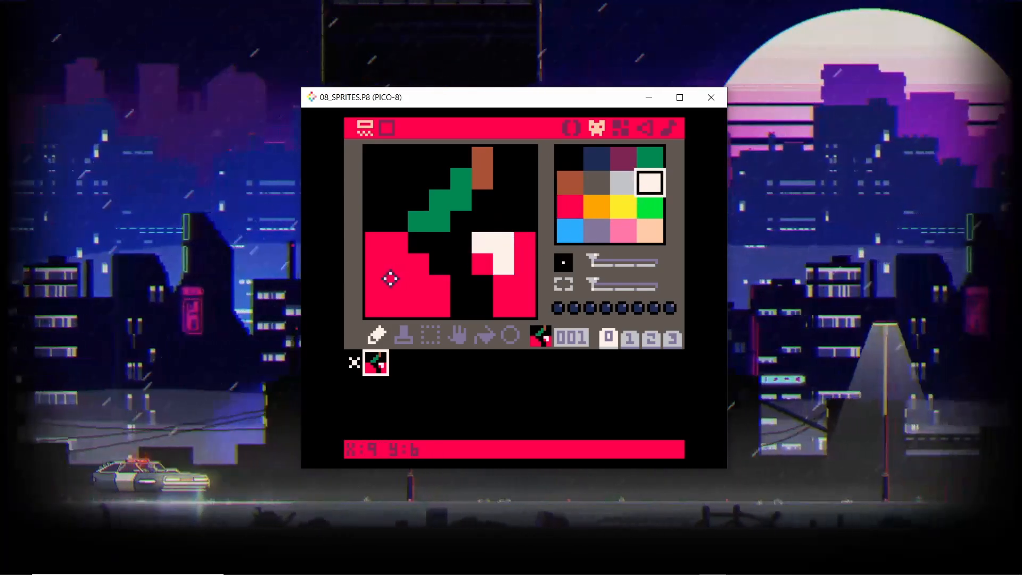
pyautogui.moveTo(390, 278); pyautogui.dragTo(390, 300)
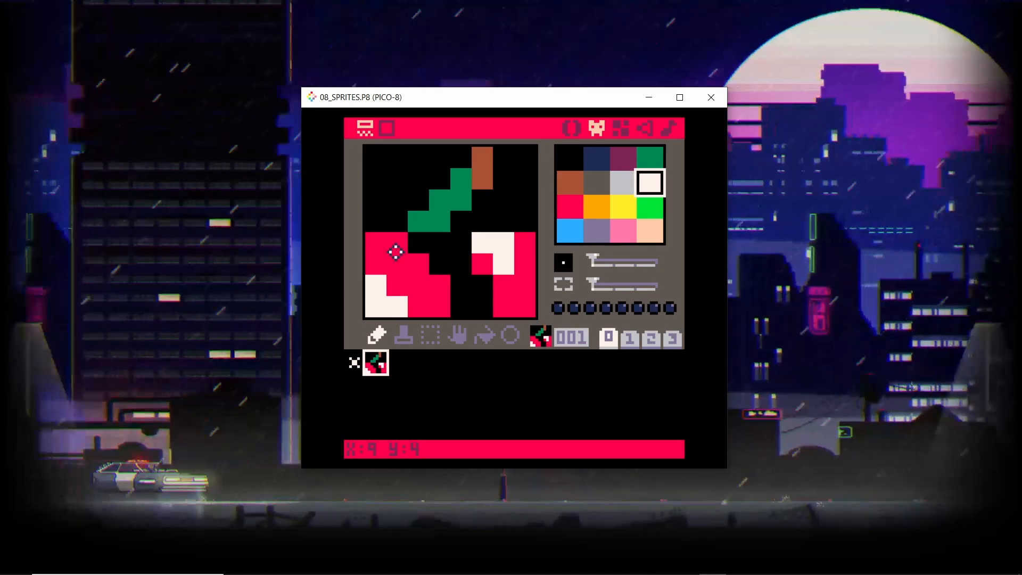
# In sprite 002, outline an apple in red and give it a two-pixel bright green stem.
pyautogui.click(397, 363)
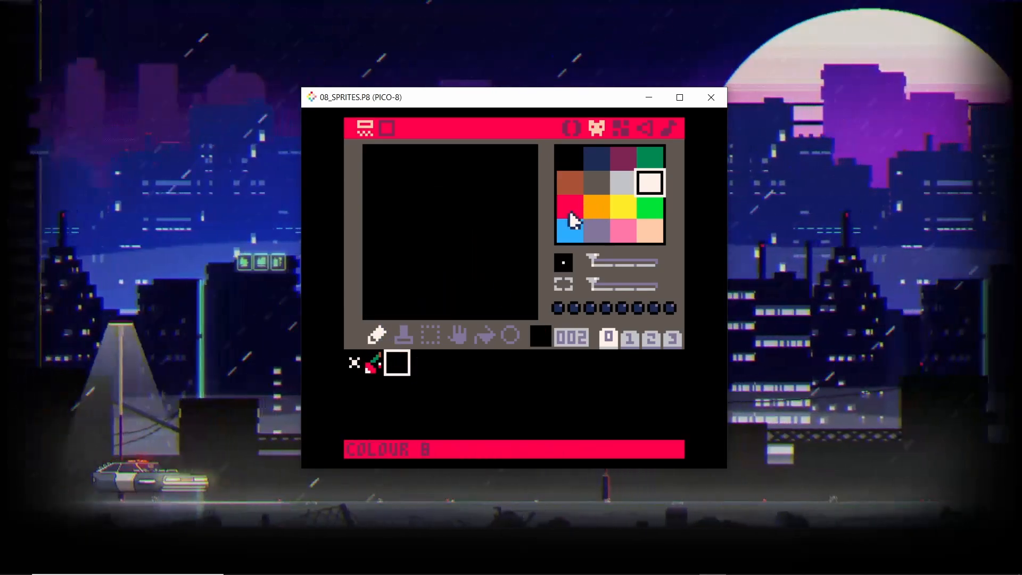
pyautogui.moveTo(433, 180)
pyautogui.mouseDown()
pyautogui.moveTo(403, 197)
pyautogui.moveTo(379, 283)
pyautogui.moveTo(453, 298)
pyautogui.moveTo(510, 291)
pyautogui.moveTo(511, 228)
pyautogui.moveTo(458, 199)
pyautogui.mouseUp()
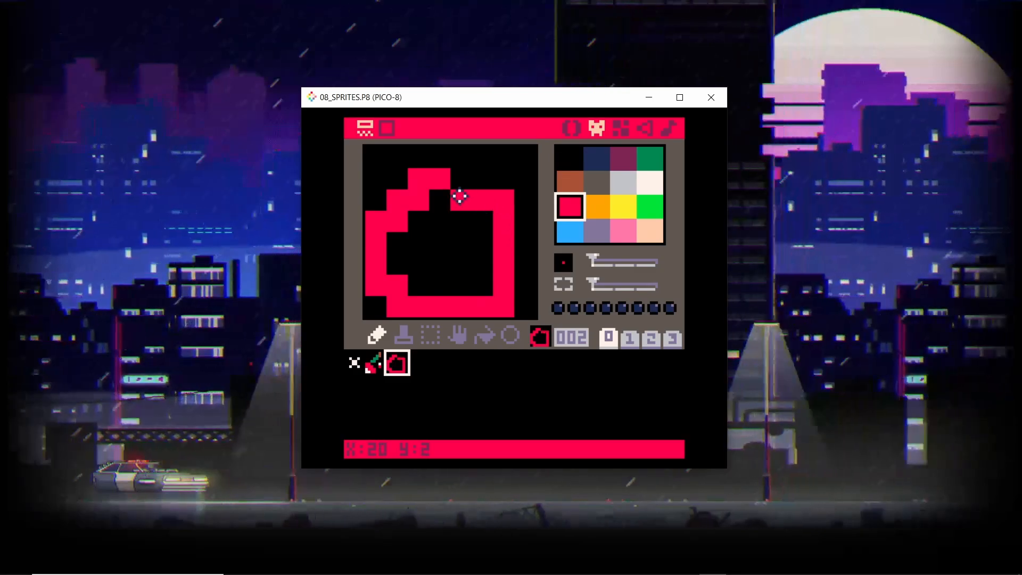
pyautogui.click(572, 184)
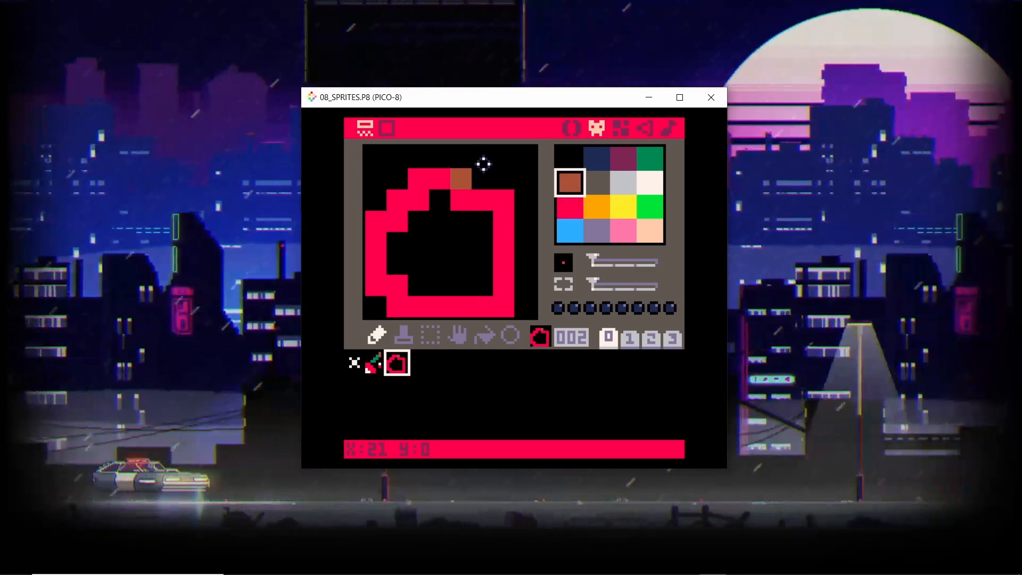
pyautogui.click(649, 207)
pyautogui.click(484, 158)
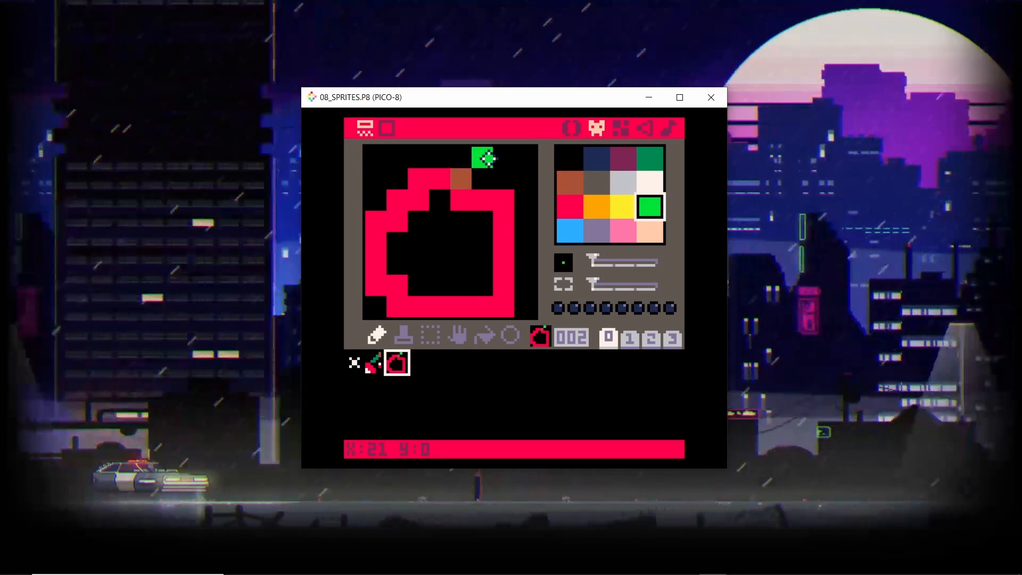
pyautogui.click(462, 178)
# Fill the inside of the apple with red and add a three-pixel white highlight.
pyautogui.click(568, 206)
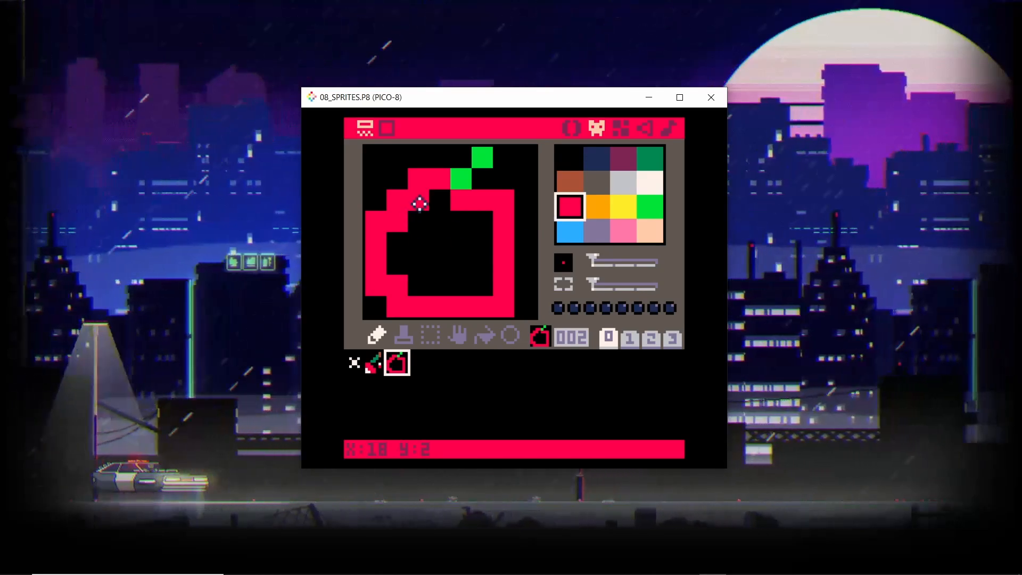
pyautogui.moveTo(430, 236)
pyautogui.mouseDown()
pyautogui.moveTo(395, 255)
pyautogui.moveTo(431, 287)
pyautogui.moveTo(483, 224)
pyautogui.moveTo(457, 258)
pyautogui.moveTo(406, 216)
pyautogui.mouseUp()
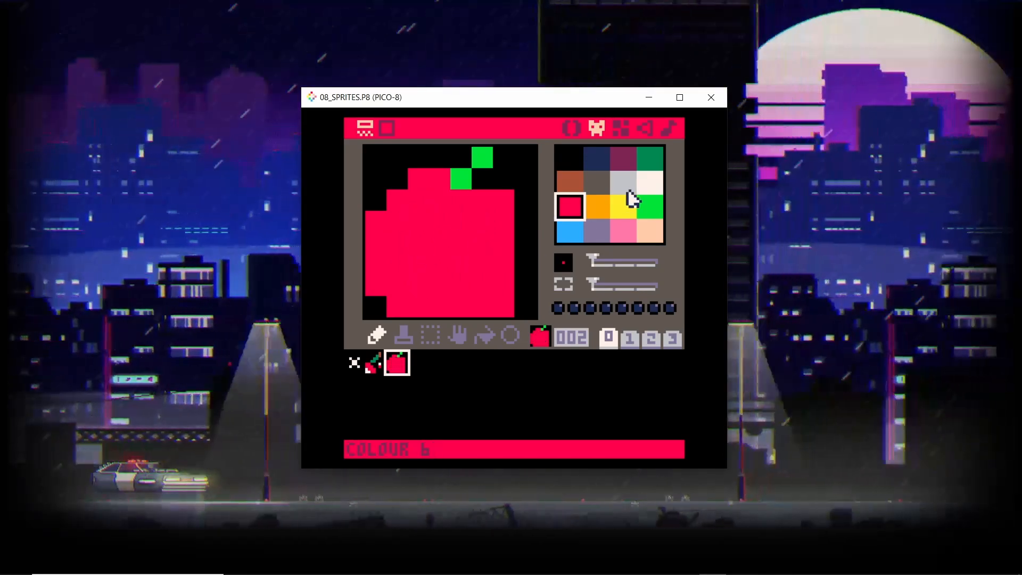
pyautogui.click(647, 184)
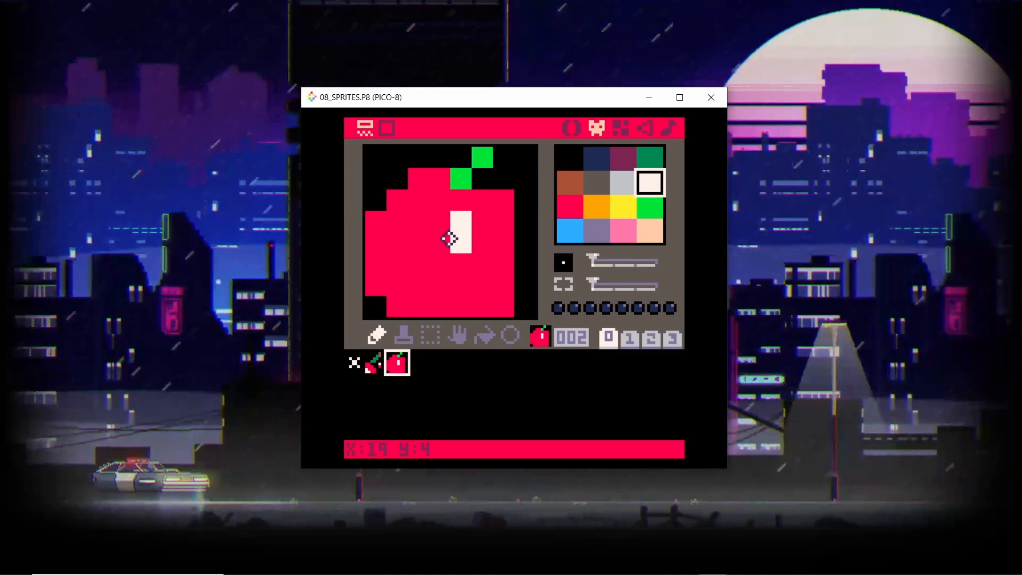
pyautogui.click(449, 239)
# In sprite 003, paint a thick orange banana shape running diagonally from the upper-left to the lower-right corner.
pyautogui.click(418, 366)
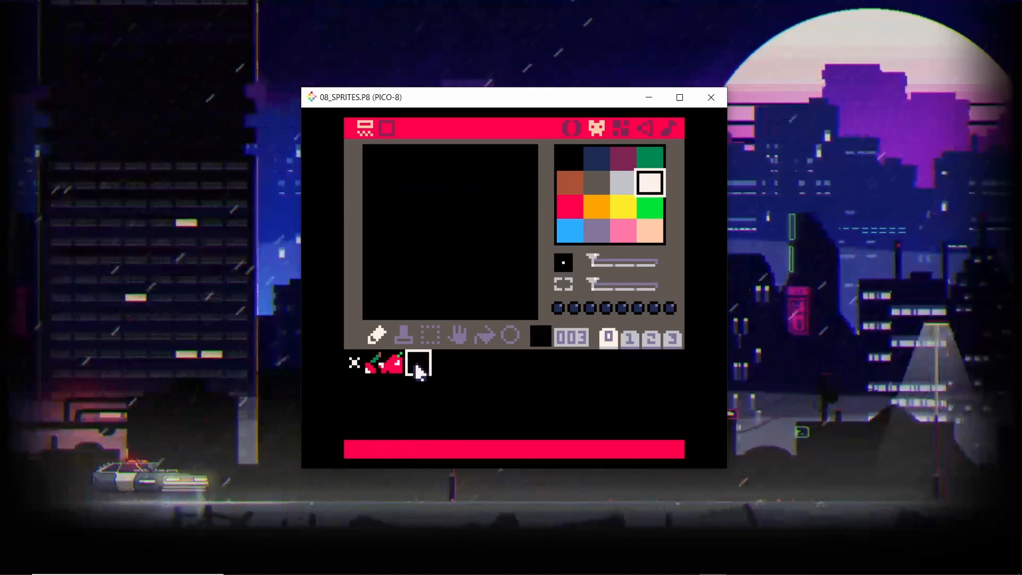
pyautogui.click(591, 212)
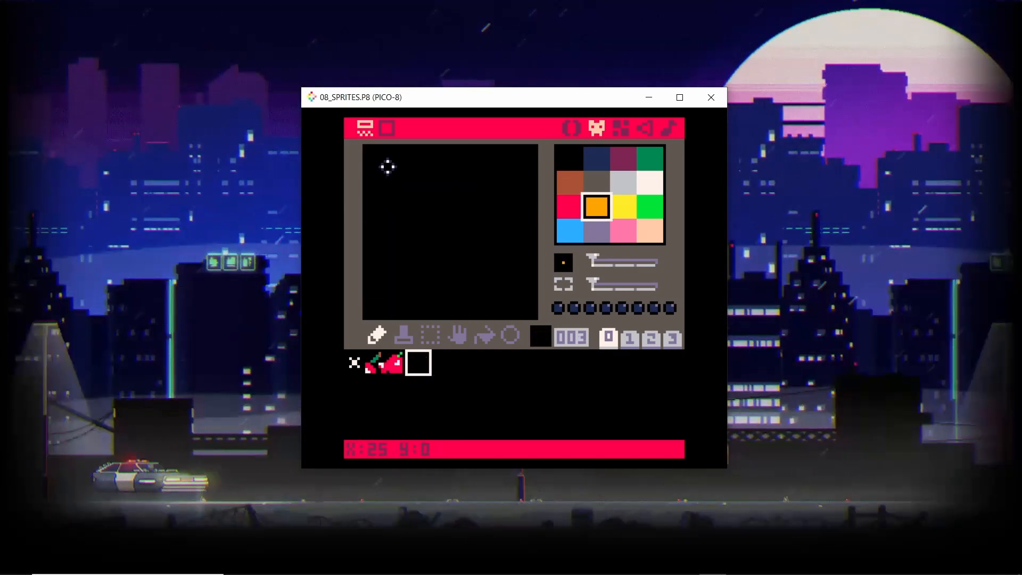
pyautogui.moveTo(376, 152)
pyautogui.mouseDown()
pyautogui.moveTo(427, 278)
pyautogui.moveTo(515, 304)
pyautogui.mouseUp()
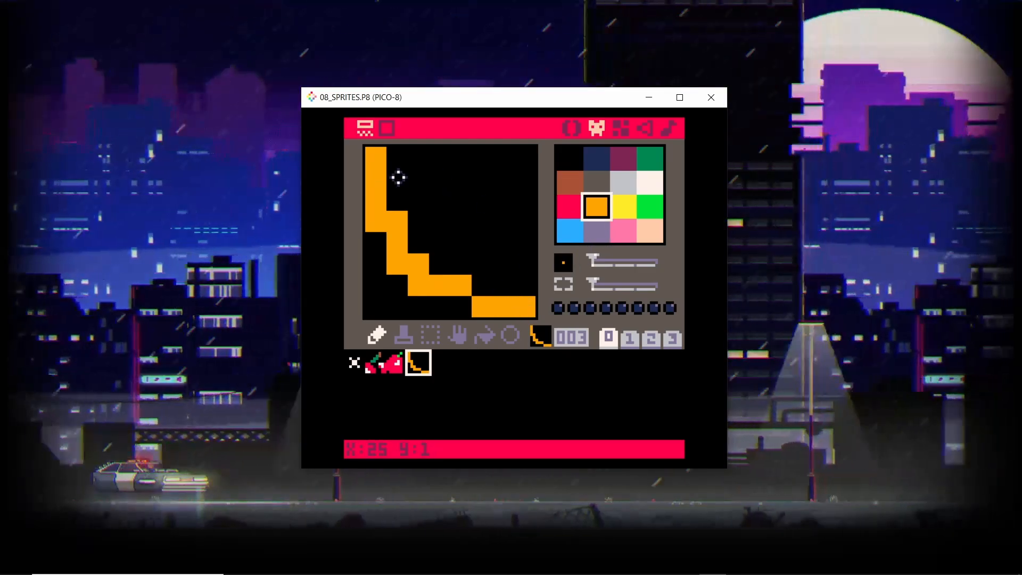
pyautogui.moveTo(398, 178); pyautogui.dragTo(420, 227)
pyautogui.click(442, 261)
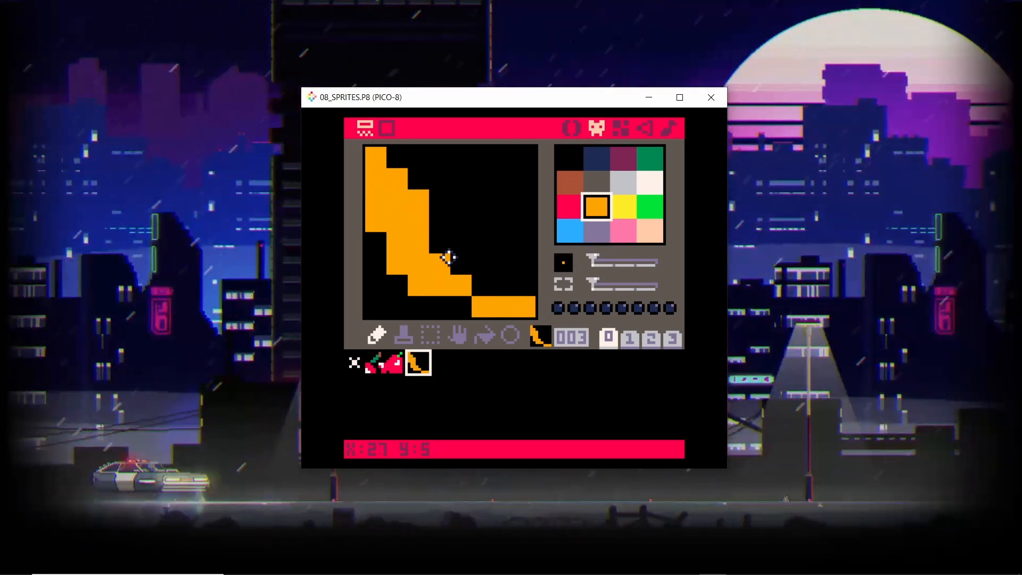
pyautogui.click(435, 230)
pyautogui.click(460, 261)
pyautogui.click(463, 251)
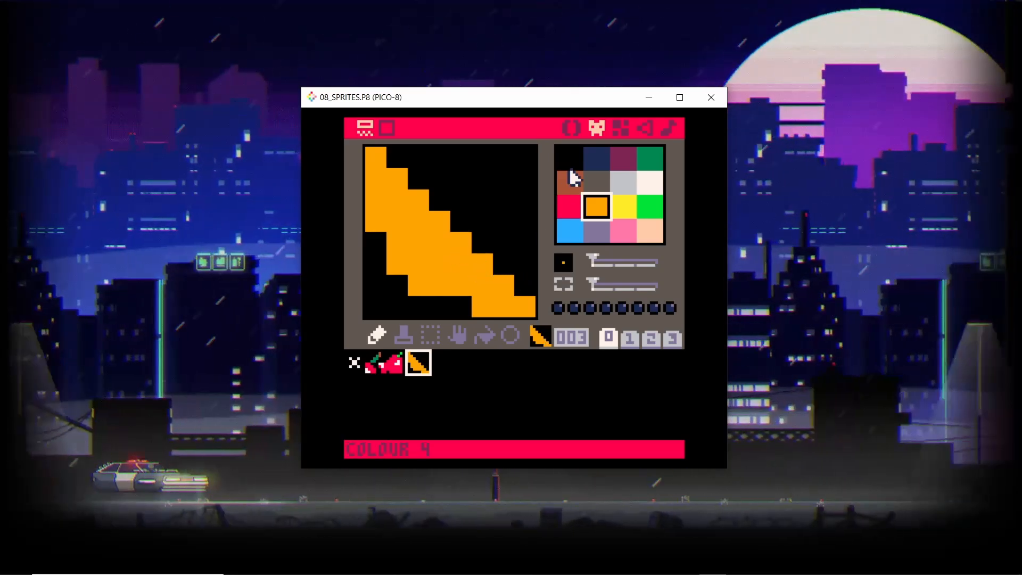
# Add one brown pixel near the banana's upper end and a stepped row of yellow pixels along its upper edge.
pyautogui.click(398, 177)
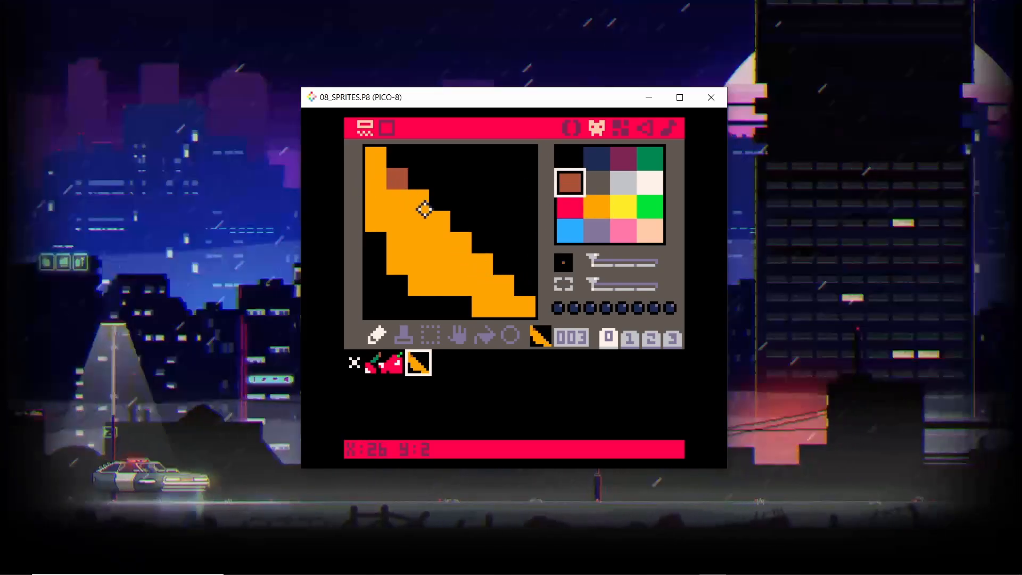
pyautogui.click(617, 215)
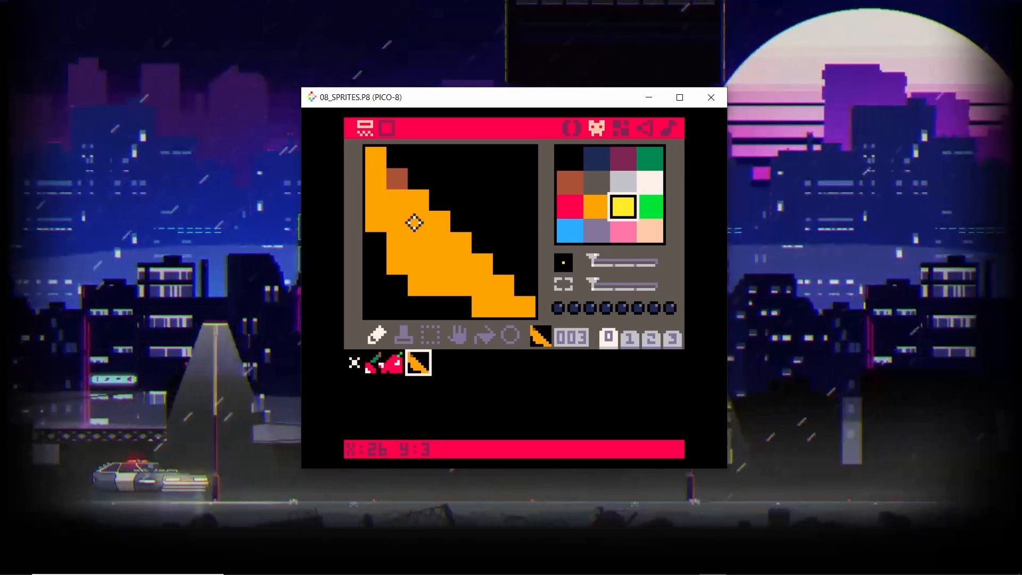
pyautogui.moveTo(413, 222); pyautogui.dragTo(438, 230)
pyautogui.click(478, 265)
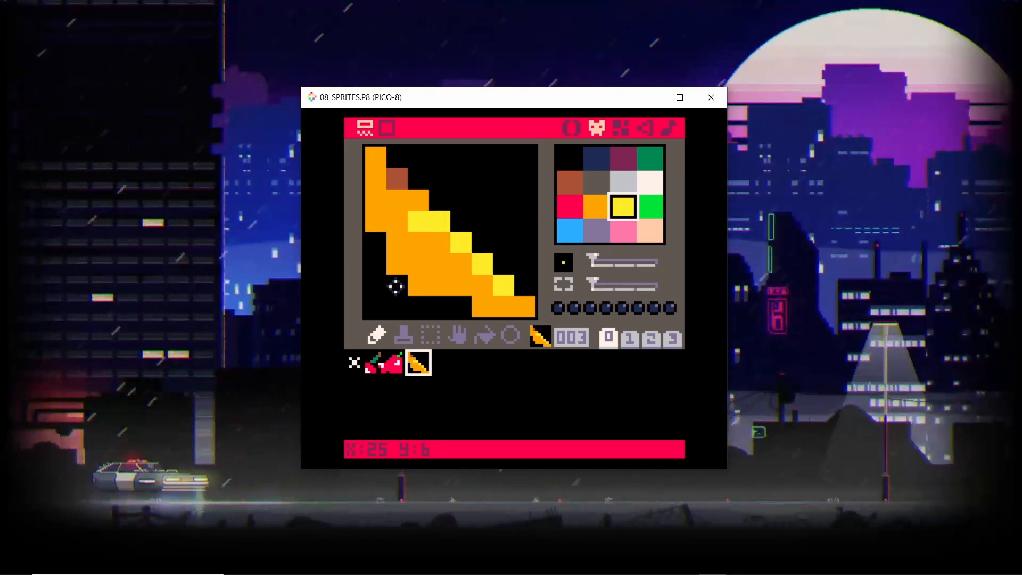
# Slim the banana by painting its lower edge black and touch up the remaining edge with orange.
pyautogui.click(557, 165)
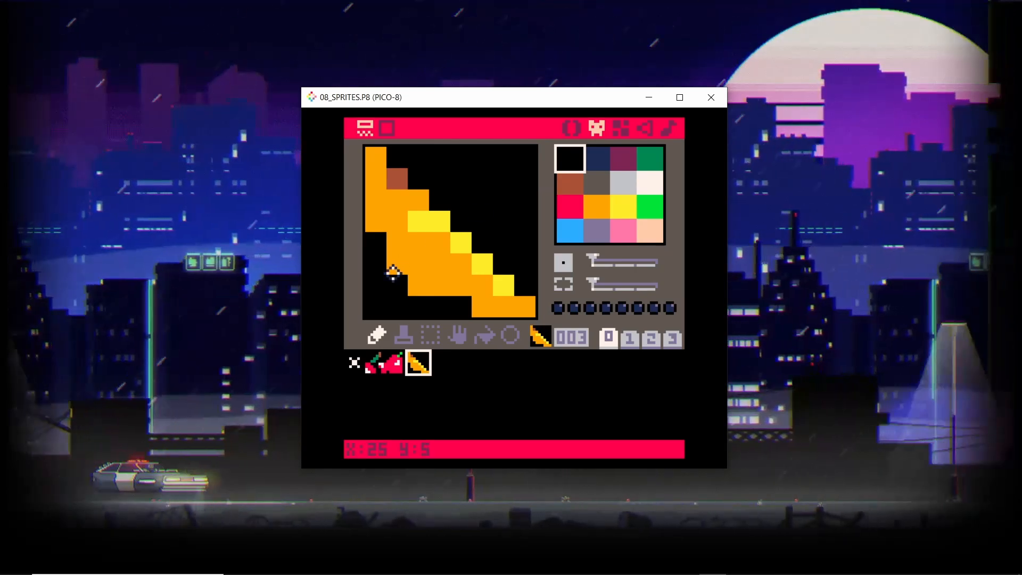
pyautogui.click(438, 290)
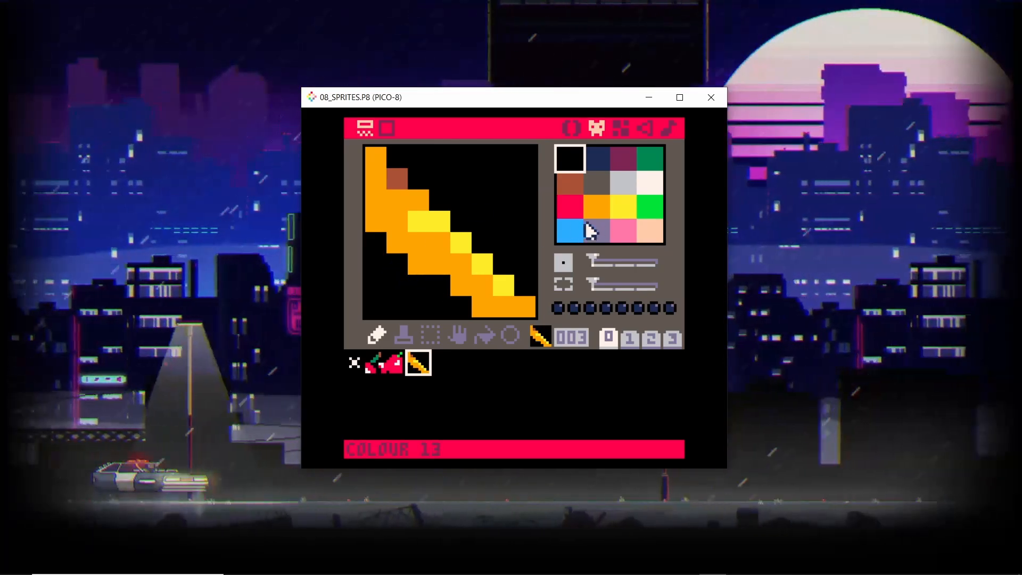
pyautogui.click(597, 206)
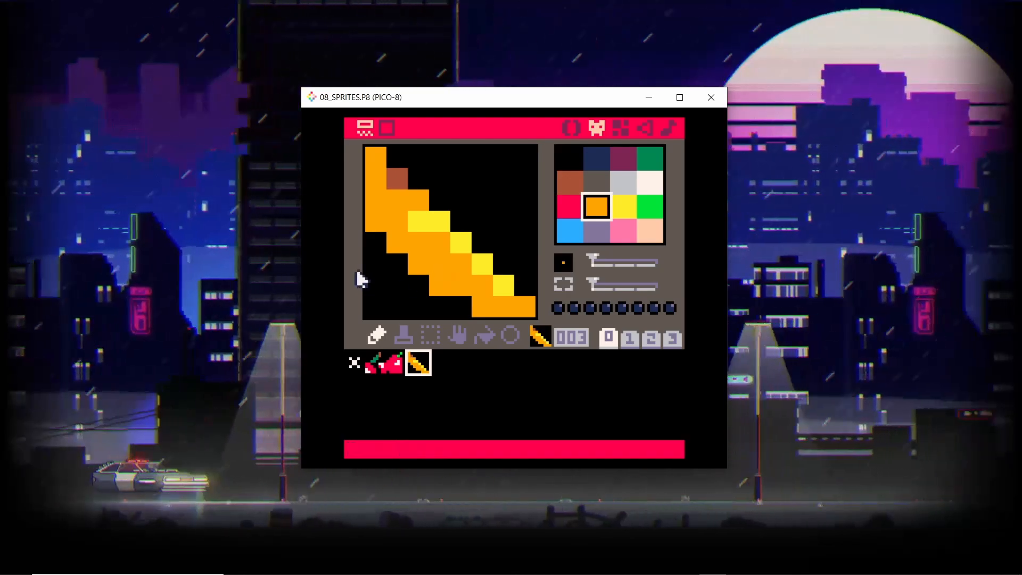
pyautogui.scroll(-2, 401, 256)
pyautogui.scroll(2, 401, 268)
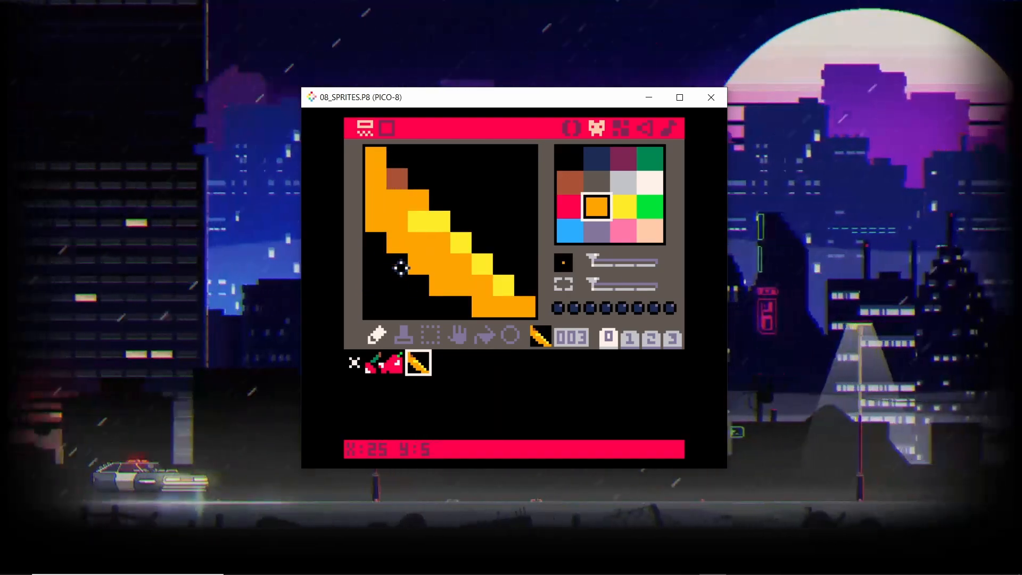
pyautogui.click(440, 370)
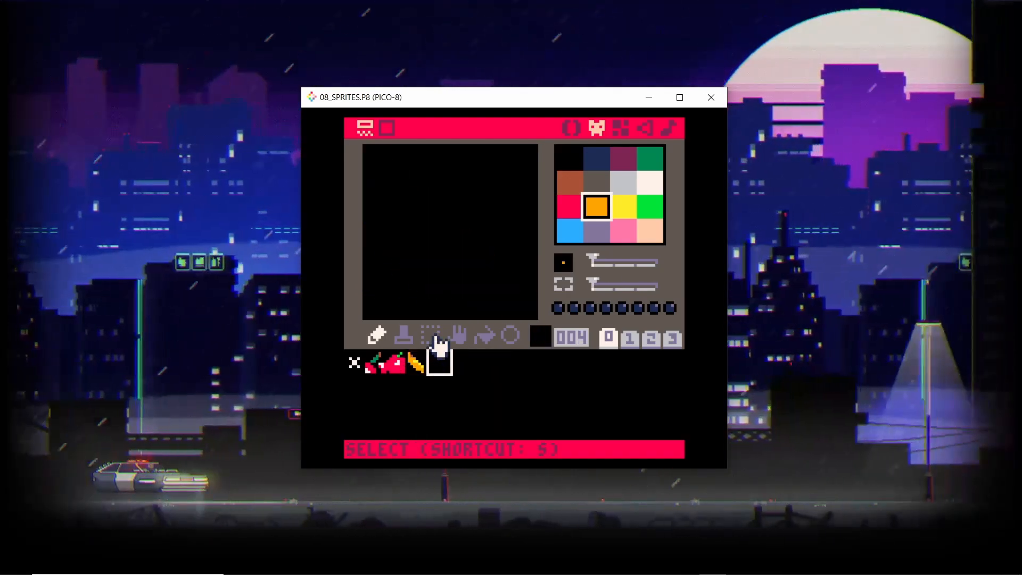
pyautogui.click(374, 363)
pyautogui.click(398, 367)
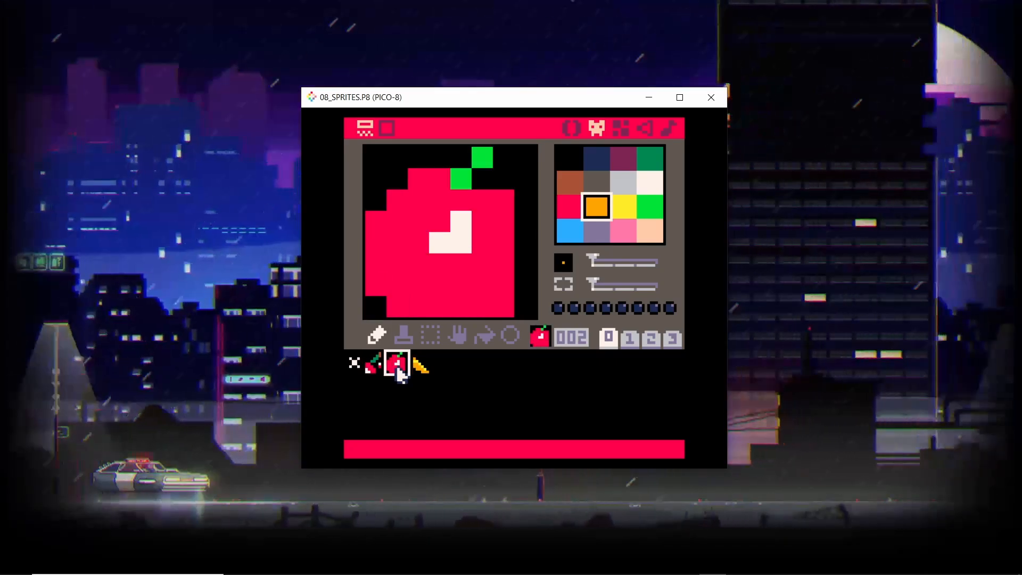
pyautogui.click(420, 368)
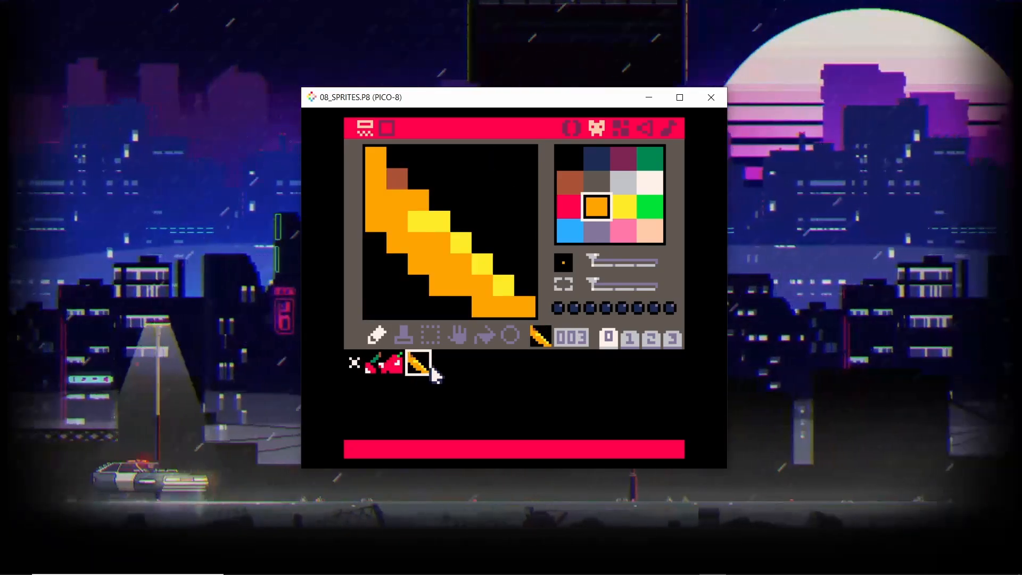
# In empty sprite 004, paint an orange block covering the whole canvas except the upper-right and lower-left corner pixels.
pyautogui.click(440, 363)
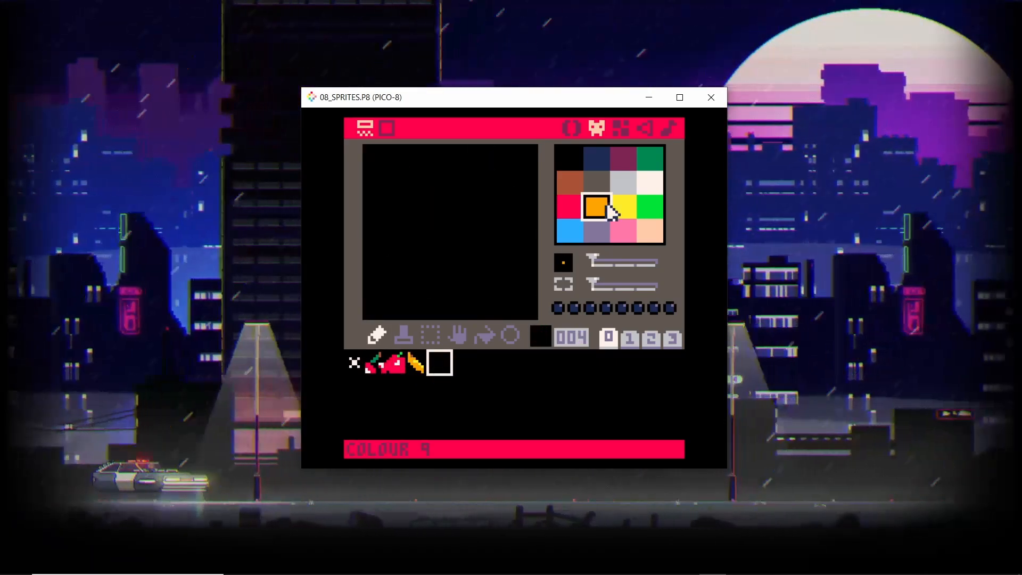
pyautogui.moveTo(443, 161)
pyautogui.mouseDown()
pyautogui.moveTo(416, 172)
pyautogui.moveTo(392, 213)
pyautogui.moveTo(391, 258)
pyautogui.mouseUp()
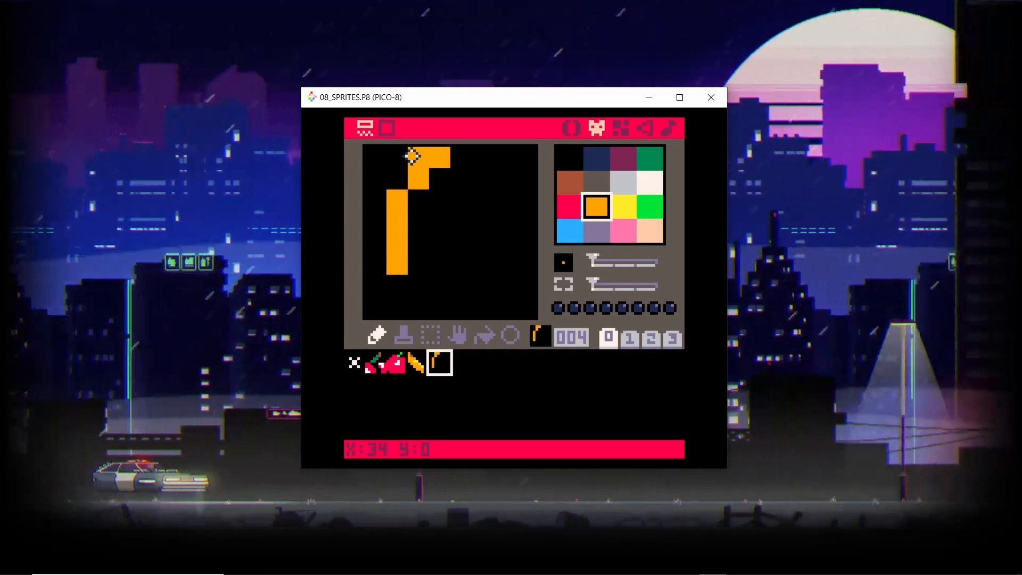
pyautogui.moveTo(411, 157)
pyautogui.mouseDown()
pyautogui.moveTo(376, 266)
pyautogui.moveTo(458, 298)
pyautogui.moveTo(522, 282)
pyautogui.moveTo(530, 185)
pyautogui.moveTo(454, 165)
pyautogui.moveTo(504, 200)
pyautogui.moveTo(401, 217)
pyautogui.moveTo(440, 235)
pyautogui.moveTo(522, 237)
pyautogui.moveTo(433, 260)
pyautogui.moveTo(507, 281)
pyautogui.moveTo(417, 279)
pyautogui.mouseUp()
# Paint the top row and the stepped corners of the orange block black to round it into an orange fruit.
pyautogui.click(569, 158)
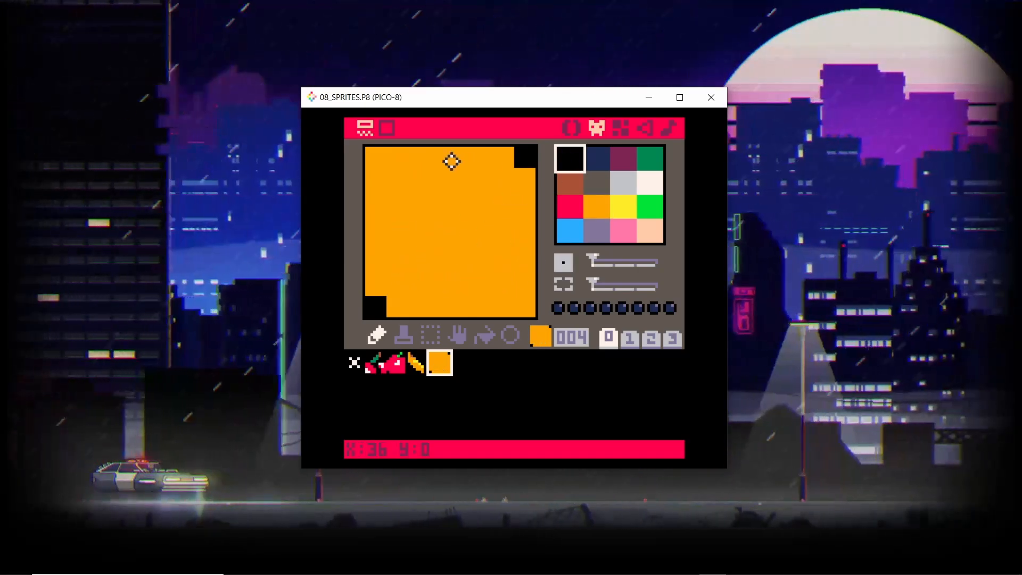
pyautogui.moveTo(425, 151); pyautogui.dragTo(382, 158)
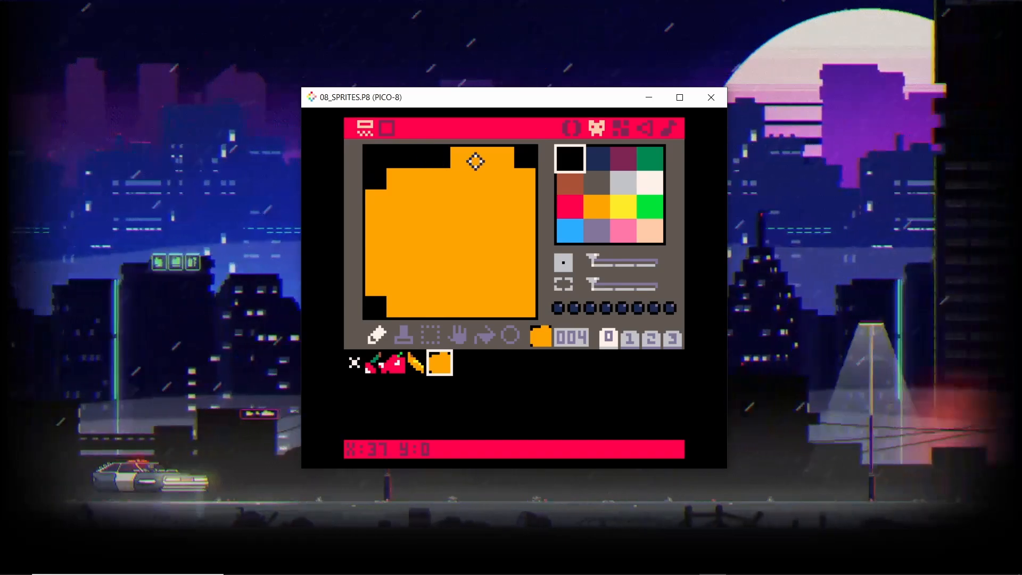
pyautogui.click(531, 198)
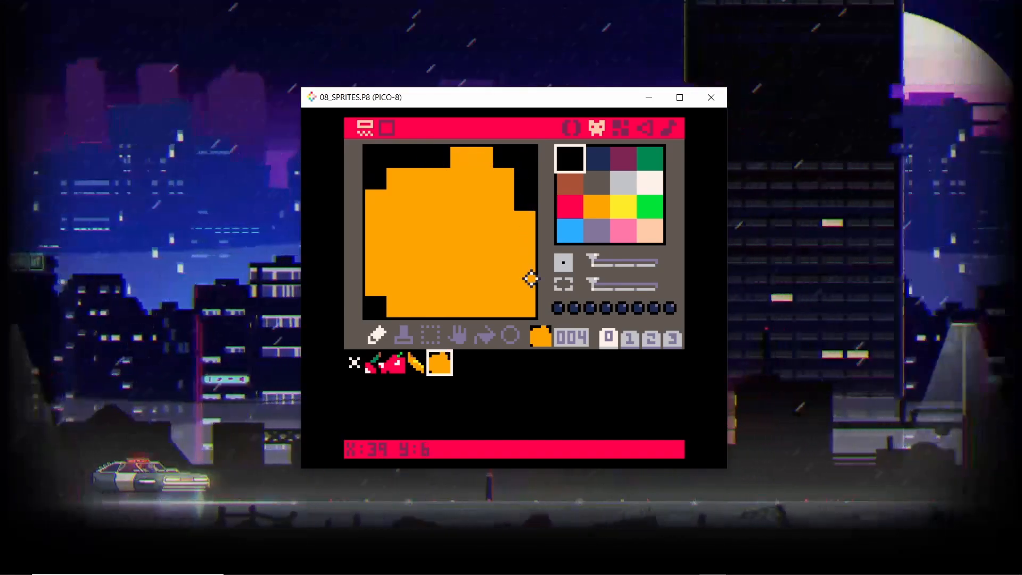
pyautogui.moveTo(531, 287); pyautogui.dragTo(499, 313)
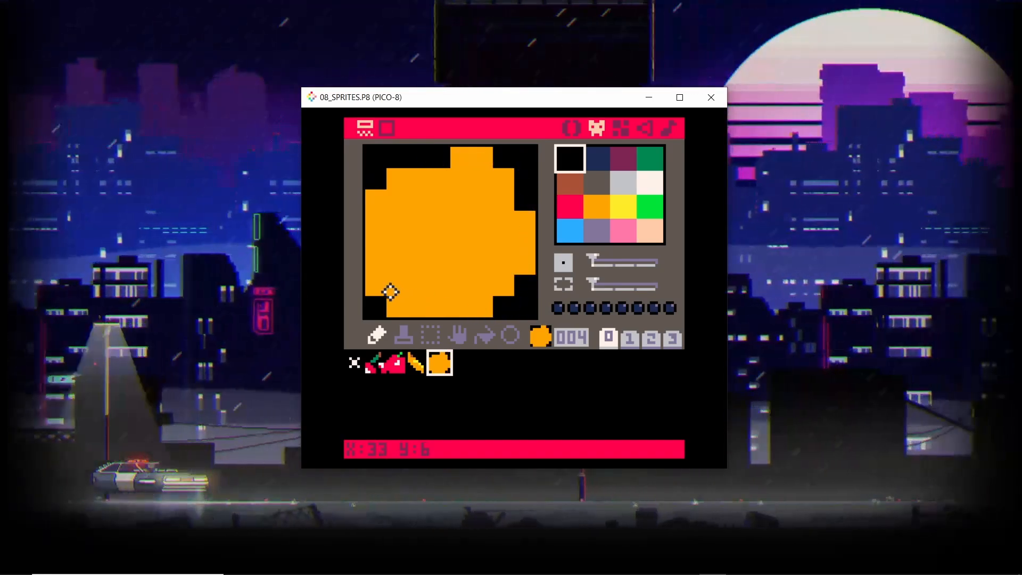
pyautogui.click(459, 157)
pyautogui.click(482, 156)
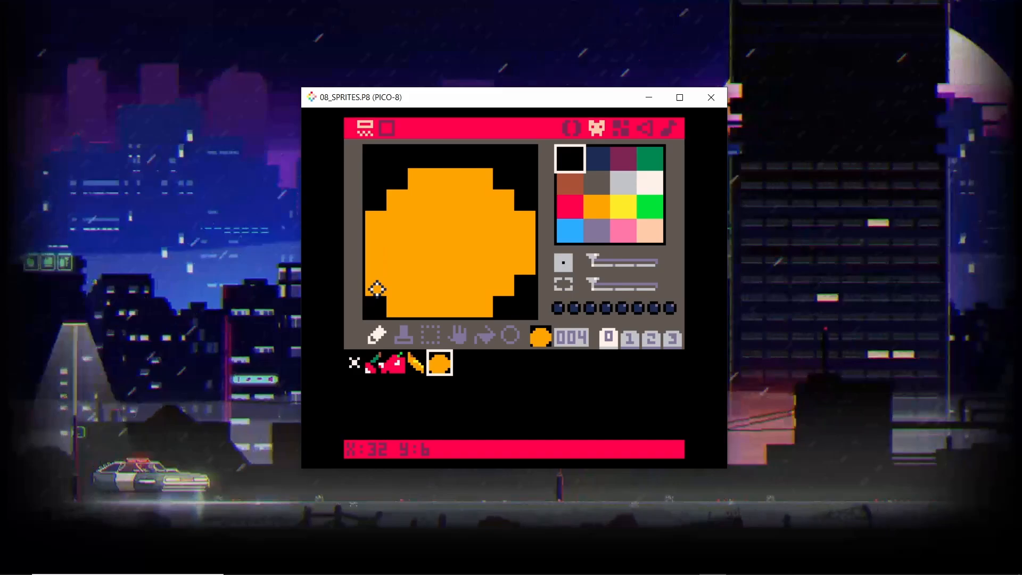
pyautogui.click(376, 285)
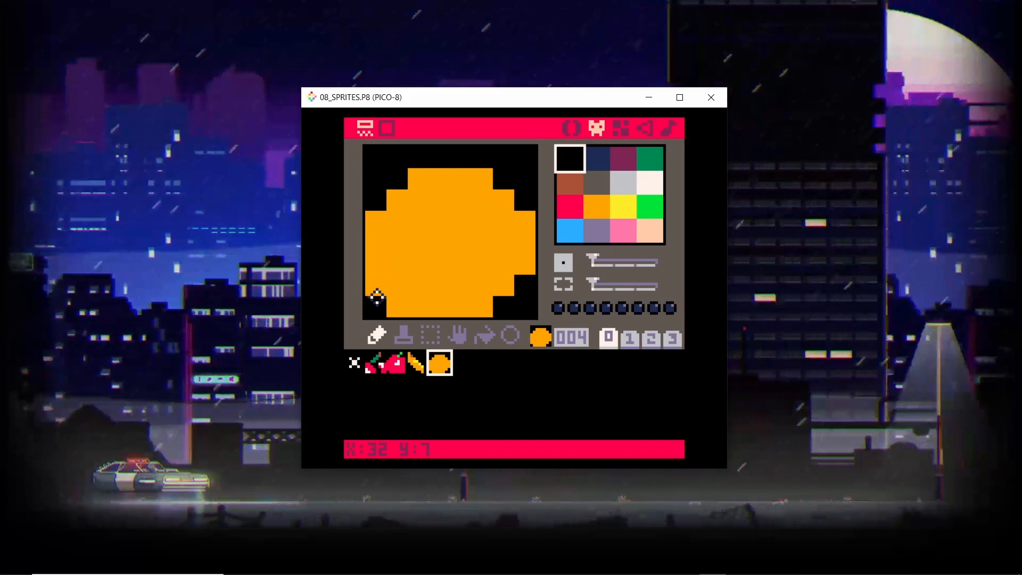
pyautogui.click(404, 307)
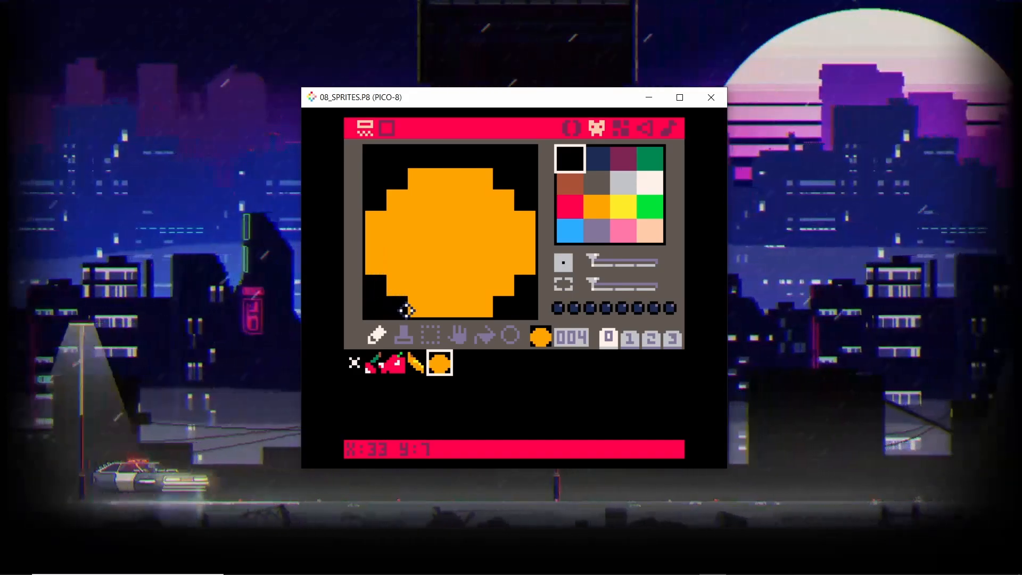
# Add a three-pixel yellow highlight at the orange's upper right and two single yellow pixels elsewhere on its surface.
pyautogui.click(621, 205)
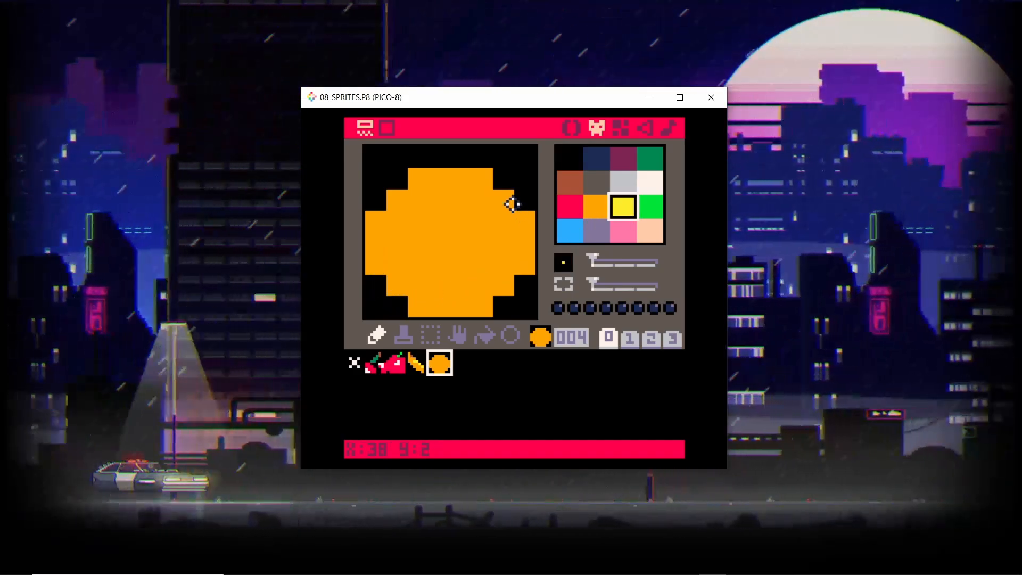
pyautogui.click(483, 196)
pyautogui.click(499, 225)
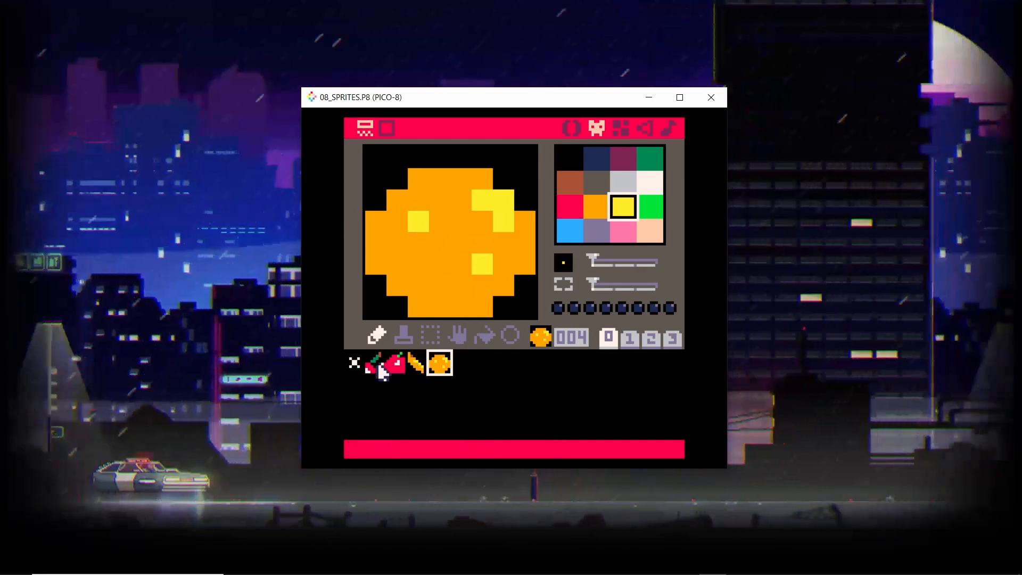
pyautogui.click(373, 363)
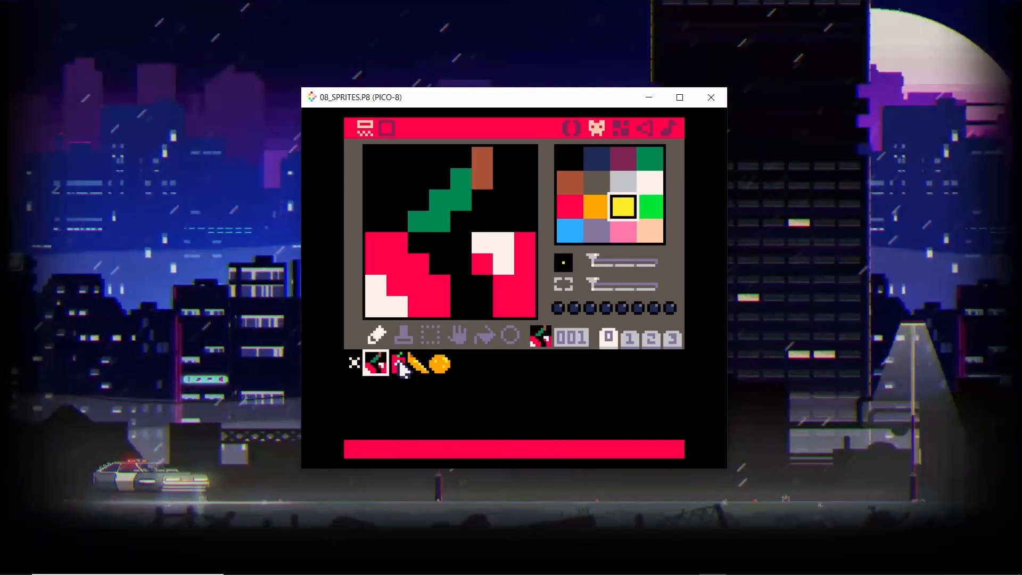
pyautogui.click(397, 364)
pyautogui.click(417, 364)
pyautogui.click(440, 365)
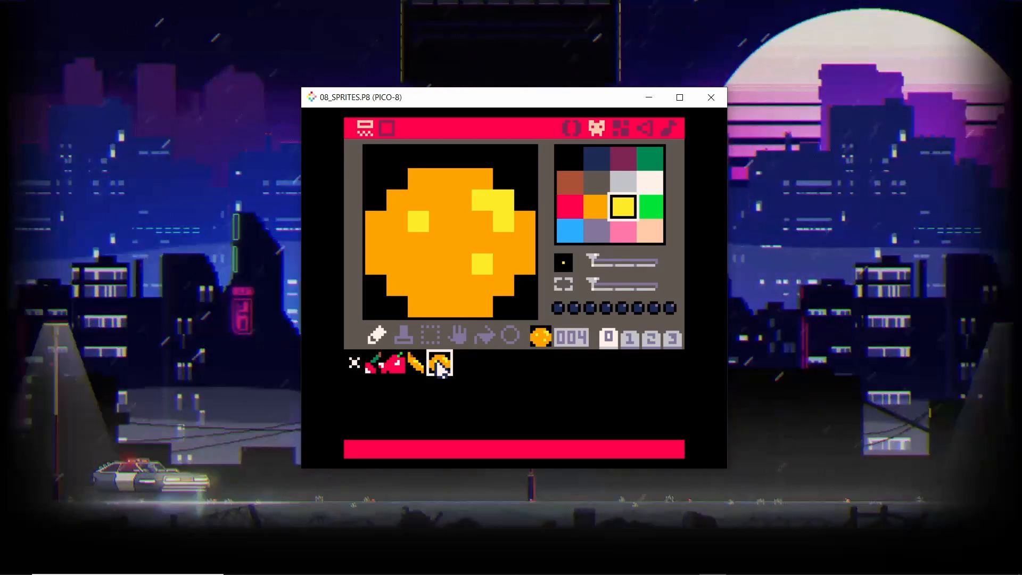
# In empty sprite 005, paint a stepped dark-green diagonal from the upper-left corner towards the lower right.
pyautogui.click(461, 363)
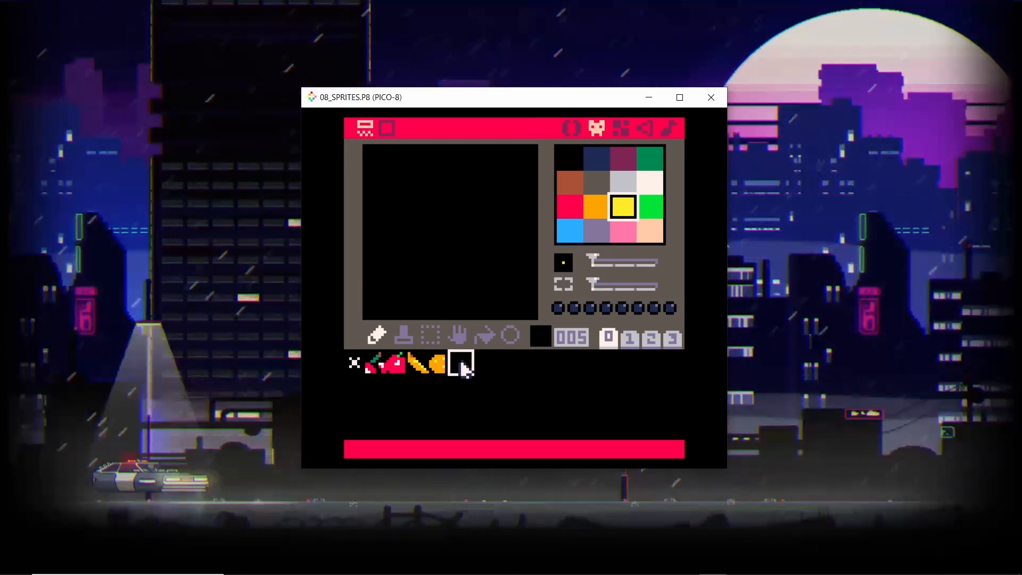
pyautogui.click(650, 159)
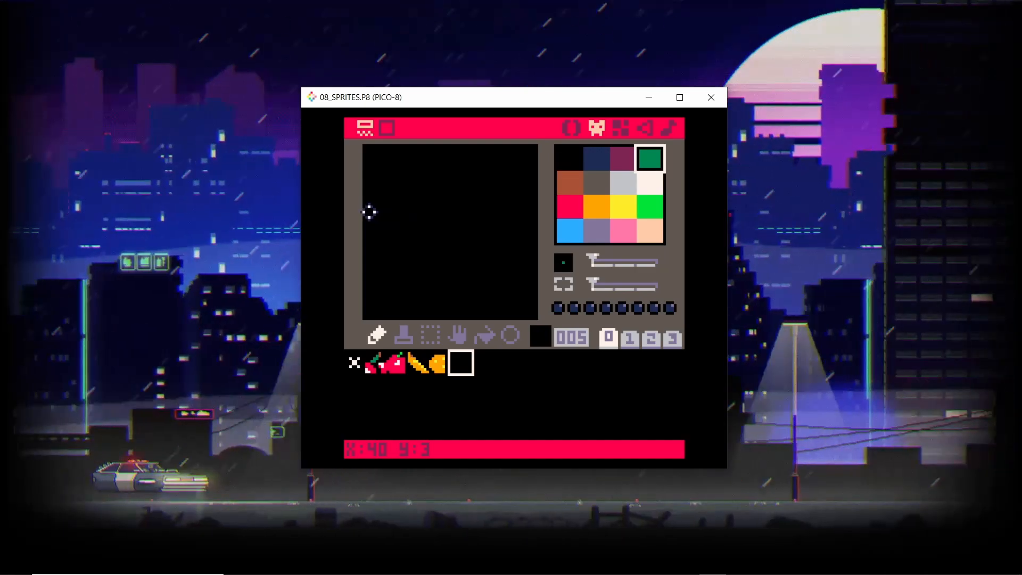
pyautogui.moveTo(369, 212); pyautogui.dragTo(526, 217)
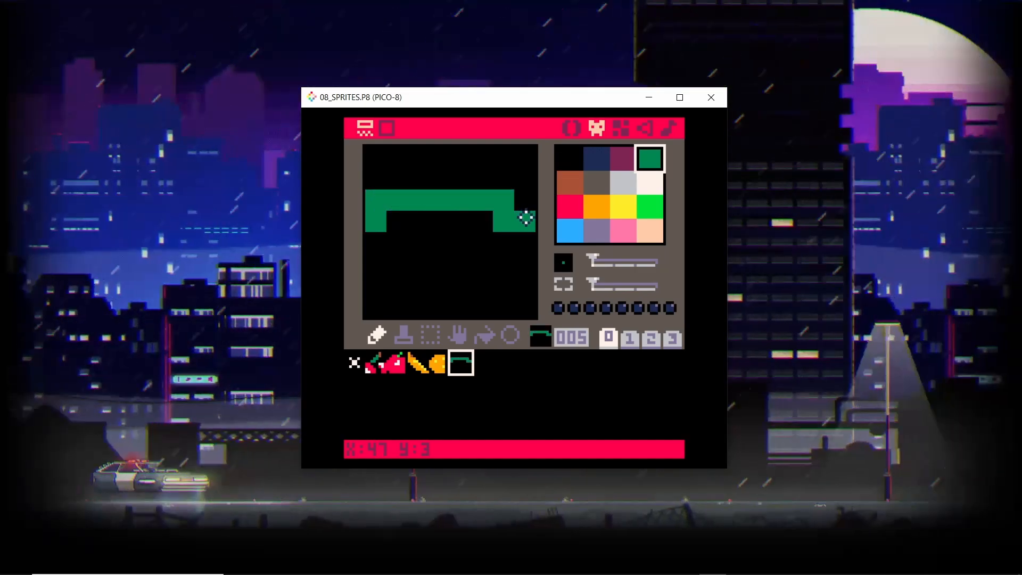
pyautogui.hotkey('ctrl', 'z')
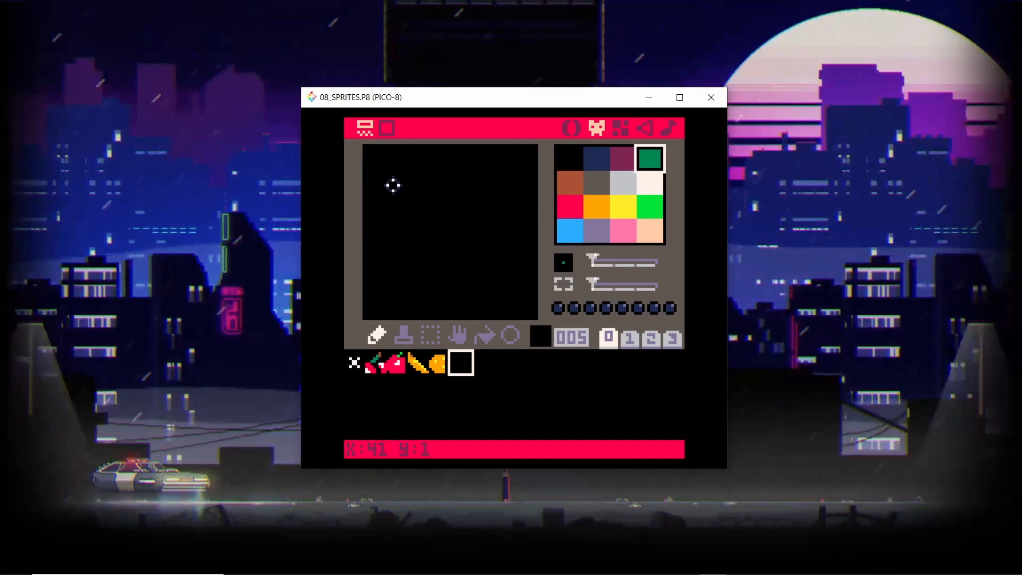
pyautogui.moveTo(376, 153); pyautogui.dragTo(504, 259)
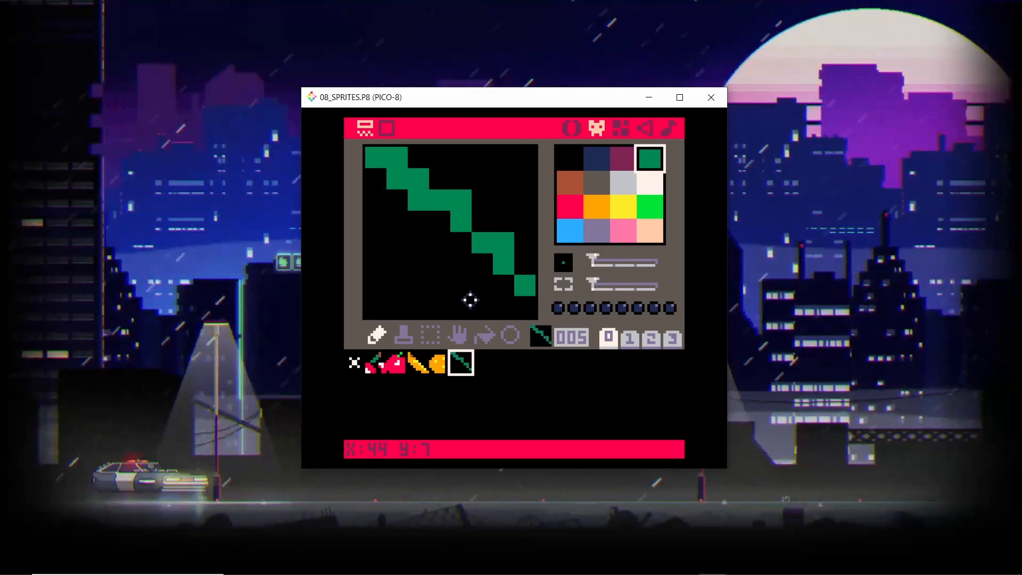
# Add a stepped red band below the dark-green diagonal and paint a stepped white line over the green's lower edge.
pyautogui.click(570, 206)
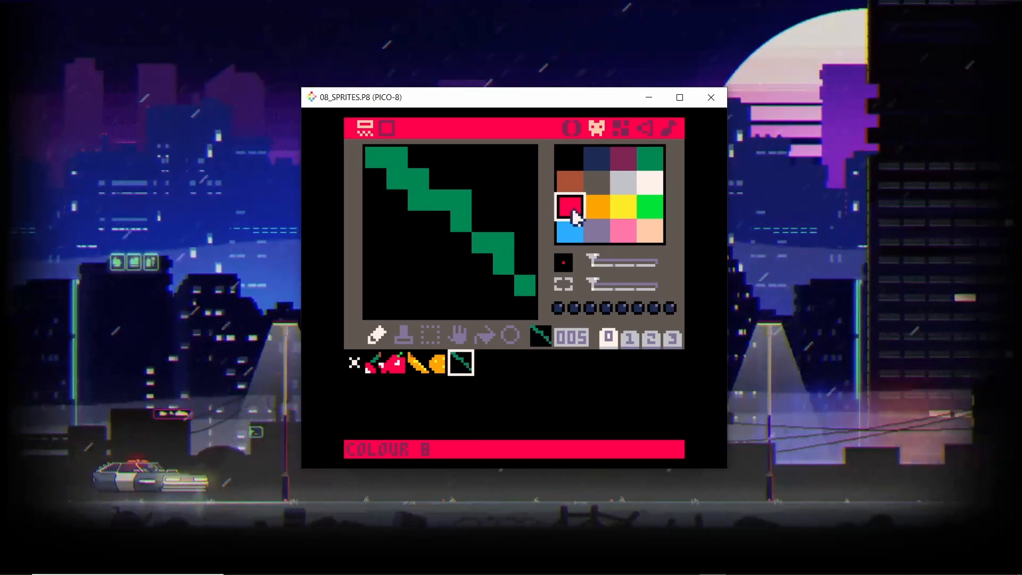
pyautogui.click(378, 186)
pyautogui.moveTo(378, 186)
pyautogui.mouseDown()
pyautogui.moveTo(409, 223)
pyautogui.moveTo(456, 239)
pyautogui.mouseUp()
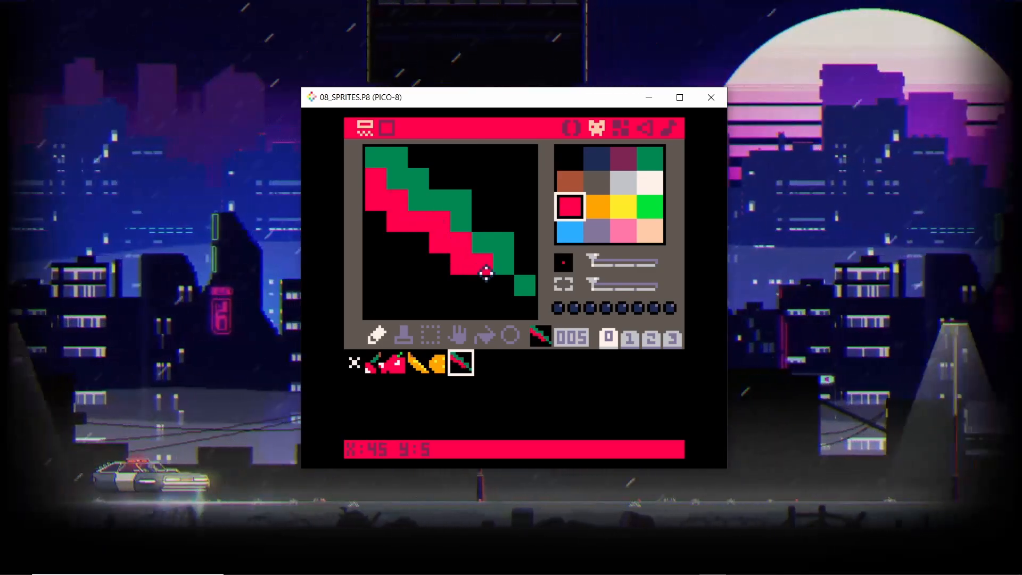
pyautogui.moveTo(507, 286)
pyautogui.mouseDown()
pyautogui.moveTo(517, 301)
pyautogui.moveTo(504, 306)
pyautogui.mouseUp()
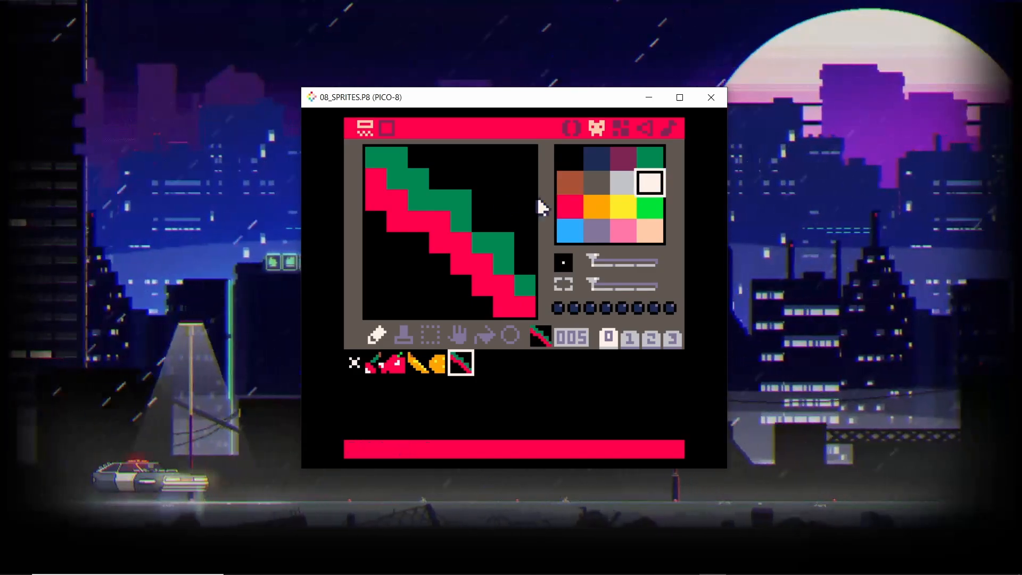
pyautogui.moveTo(393, 183)
pyautogui.mouseDown()
pyautogui.moveTo(442, 208)
pyautogui.moveTo(524, 285)
pyautogui.mouseUp()
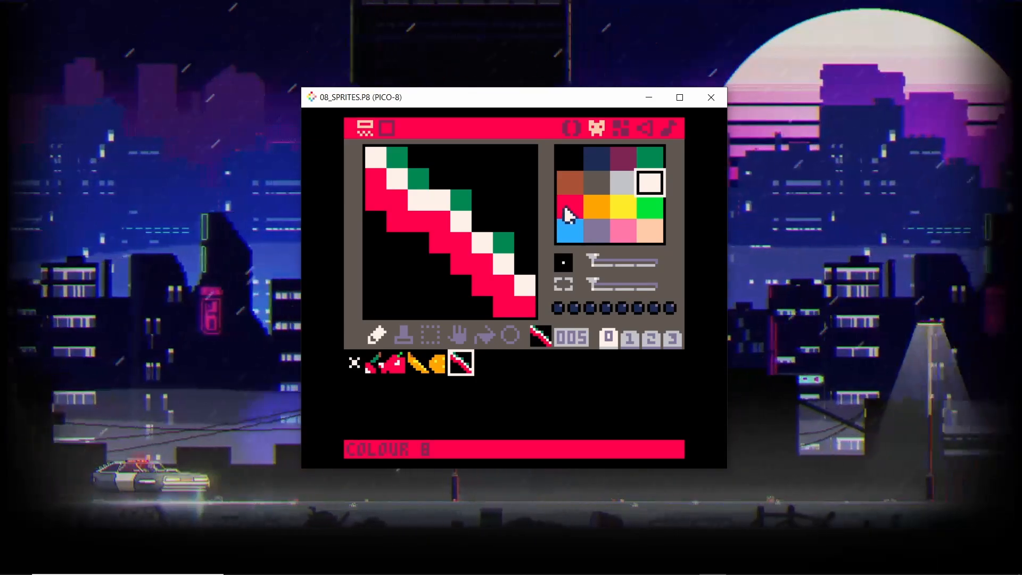
# Outline the lower-left side of the melon slice with dark-green pixels down the left edge and along the bottom row.
pyautogui.click(648, 160)
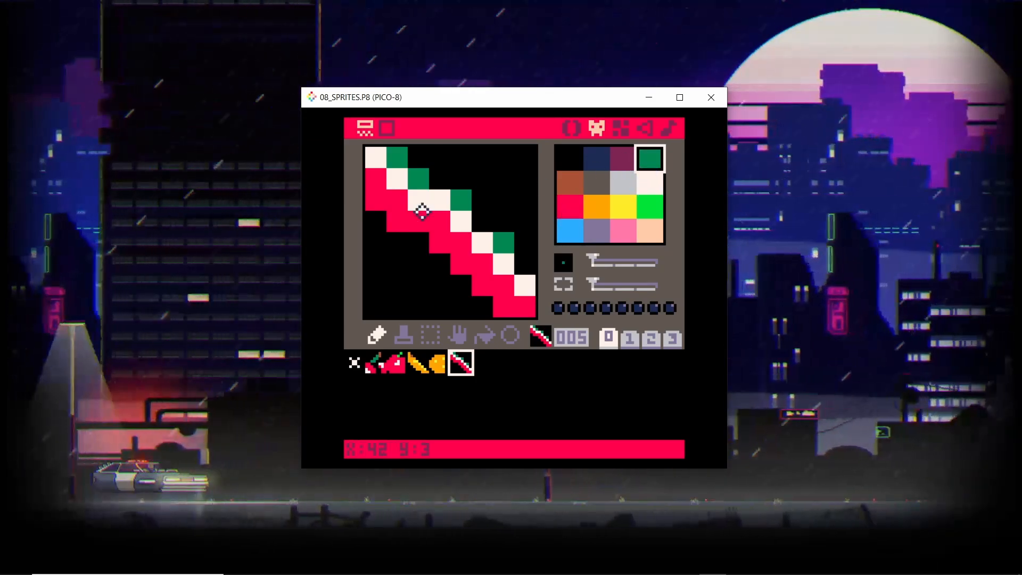
pyautogui.moveTo(378, 217); pyautogui.dragTo(374, 246)
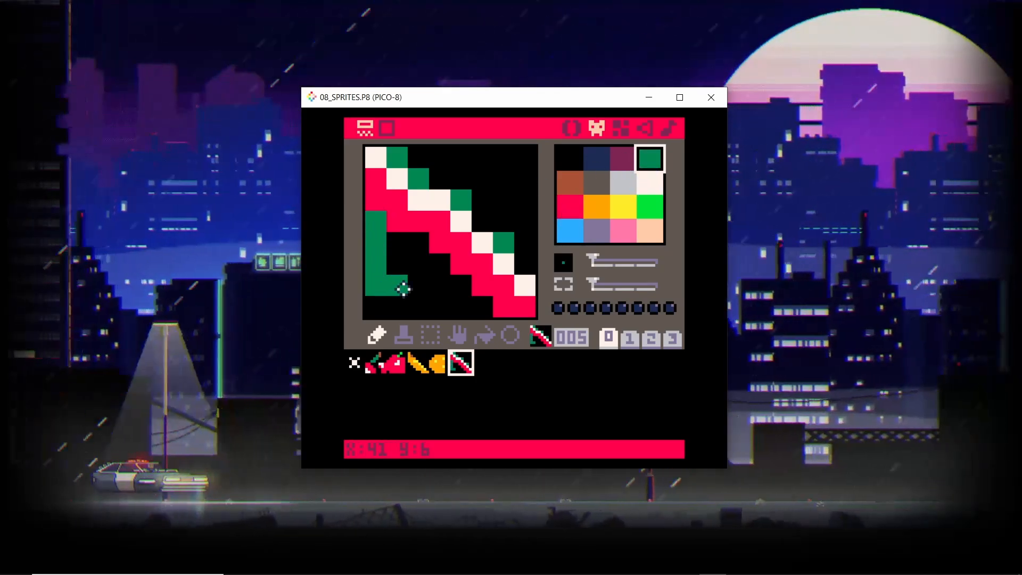
pyautogui.moveTo(462, 311); pyautogui.dragTo(478, 315)
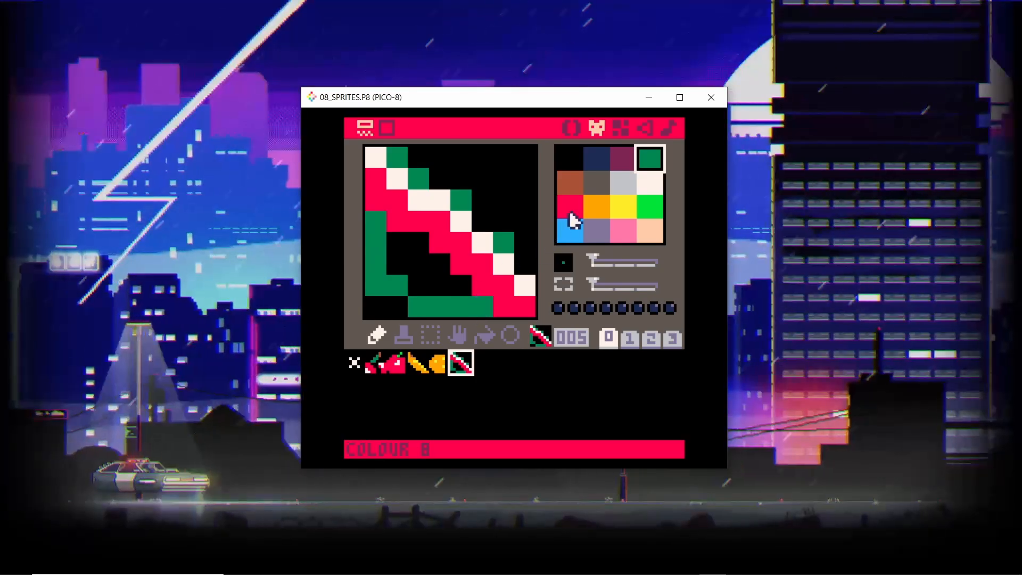
# Fill the black area between the red band and the lower dark-green rind with red.
pyautogui.click(569, 207)
pyautogui.click(403, 243)
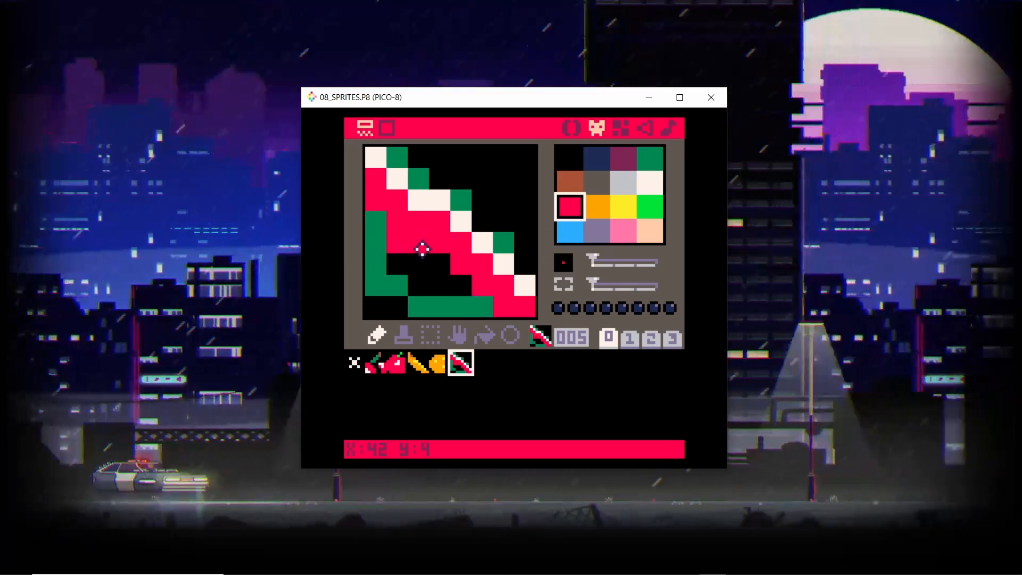
pyautogui.click(419, 264)
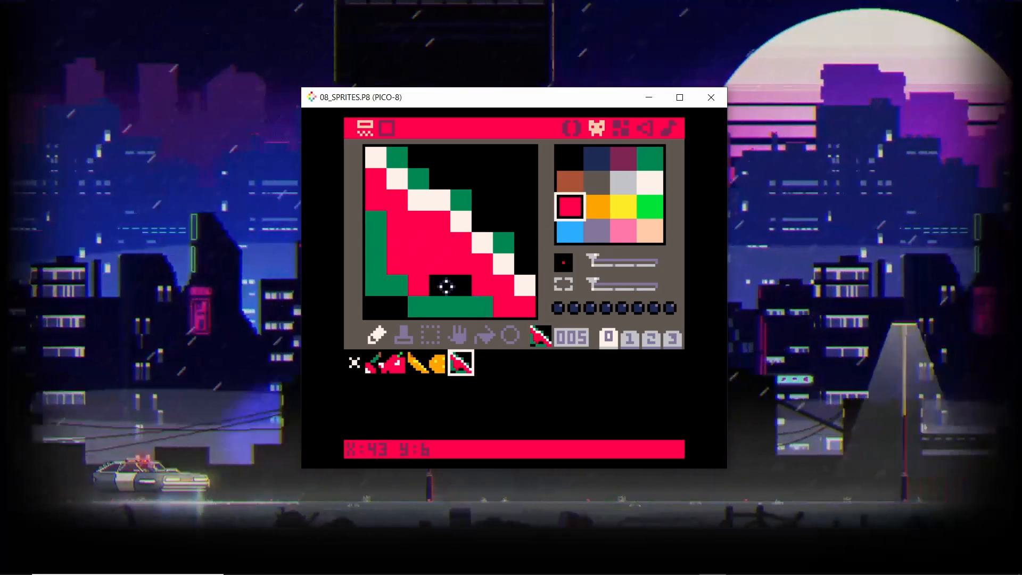
# Add four single white seed pixels inside the red flesh and repaint the white edge pixel above the uppermost seed red.
pyautogui.click(649, 183)
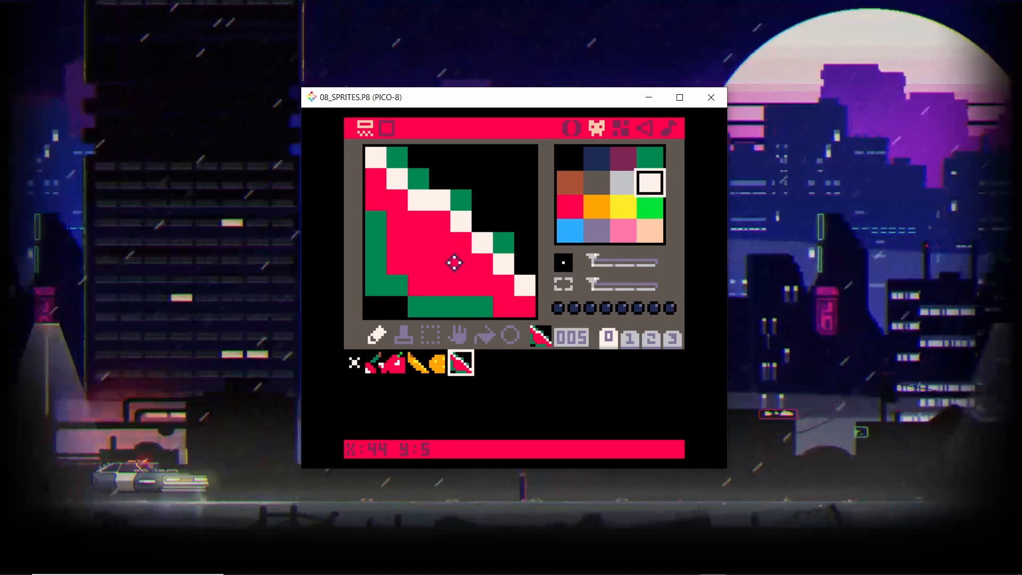
pyautogui.click(440, 263)
pyautogui.click(411, 228)
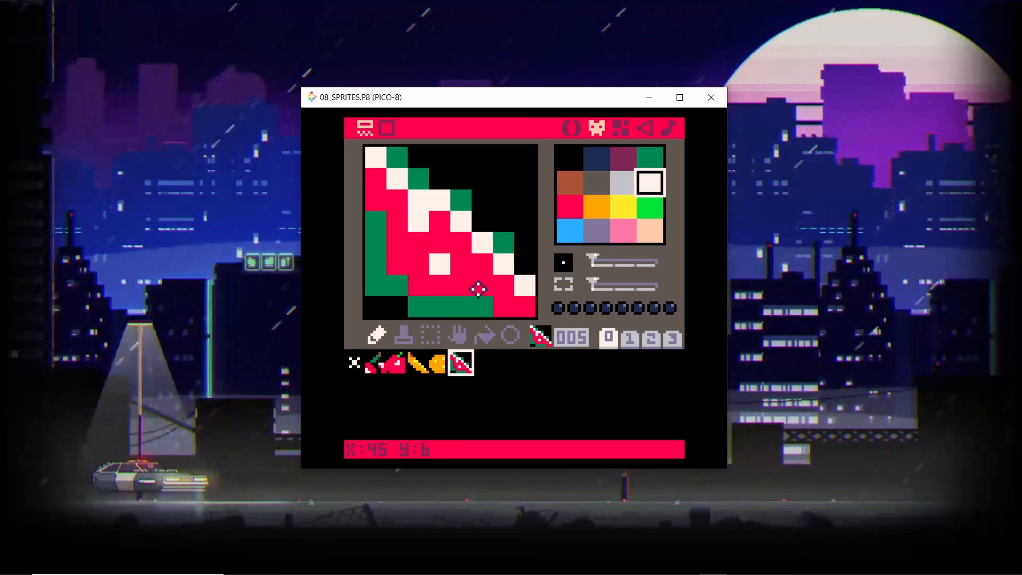
pyautogui.click(479, 289)
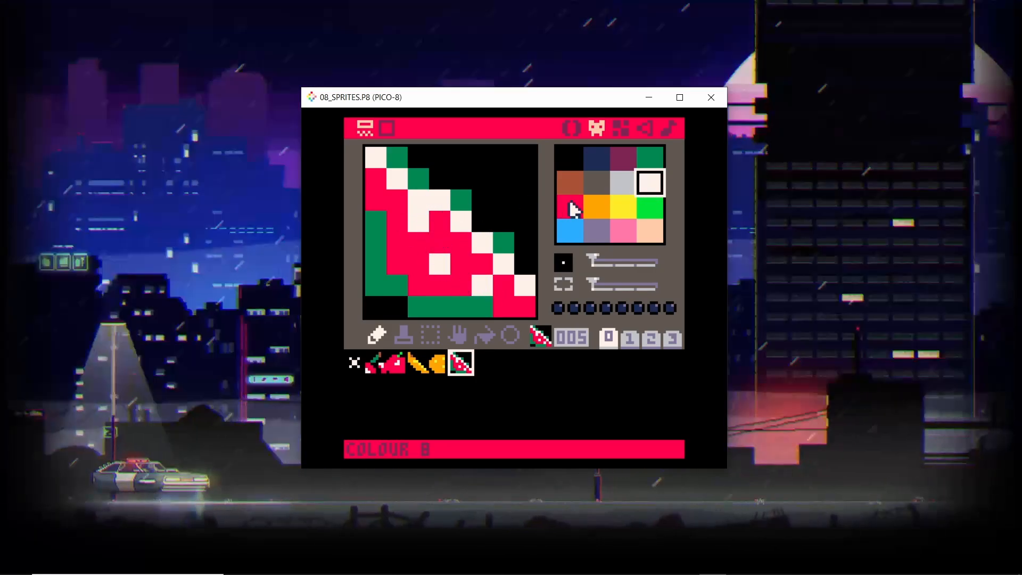
pyautogui.click(570, 207)
pyautogui.click(422, 204)
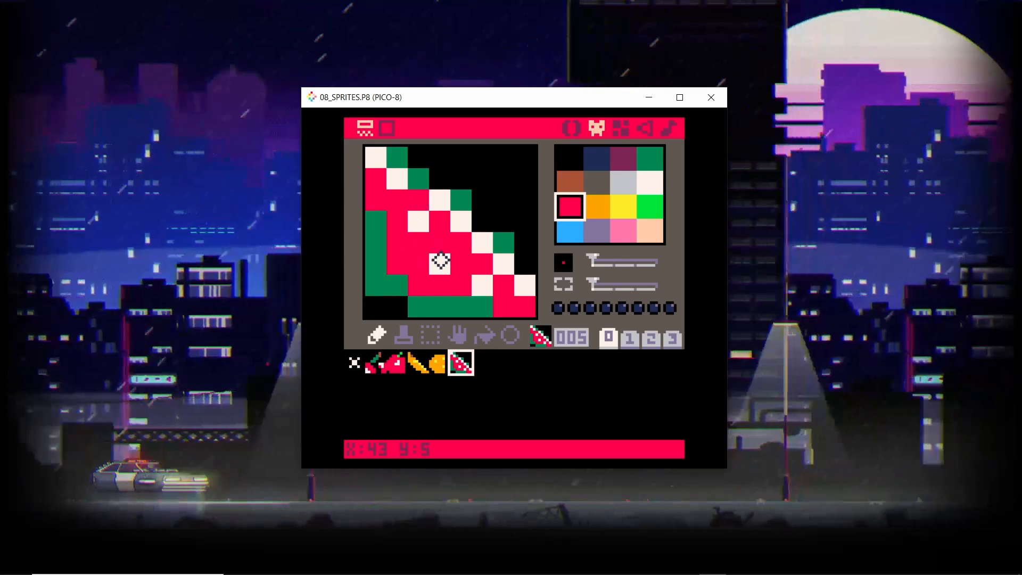
pyautogui.click(647, 183)
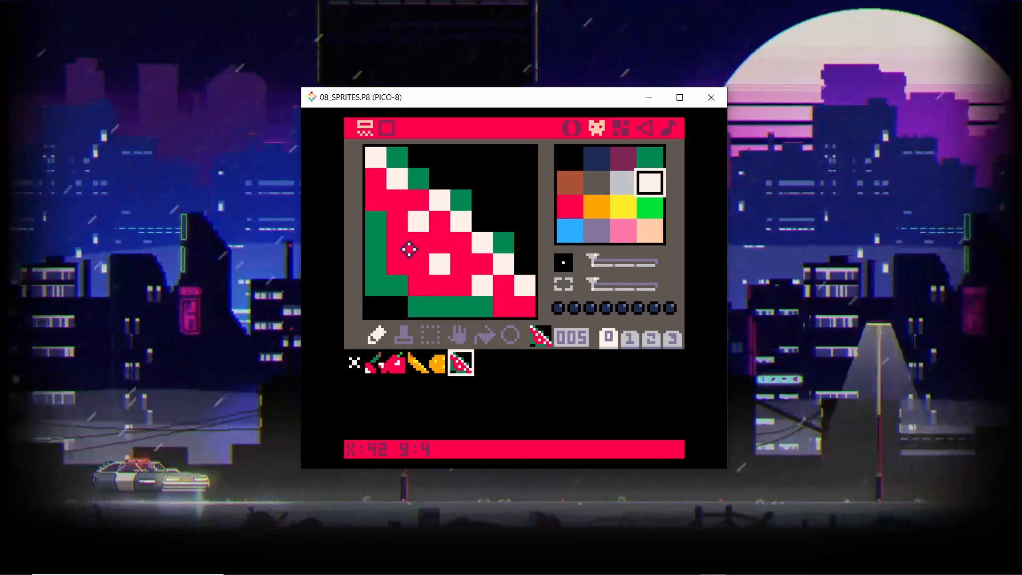
pyautogui.click(399, 263)
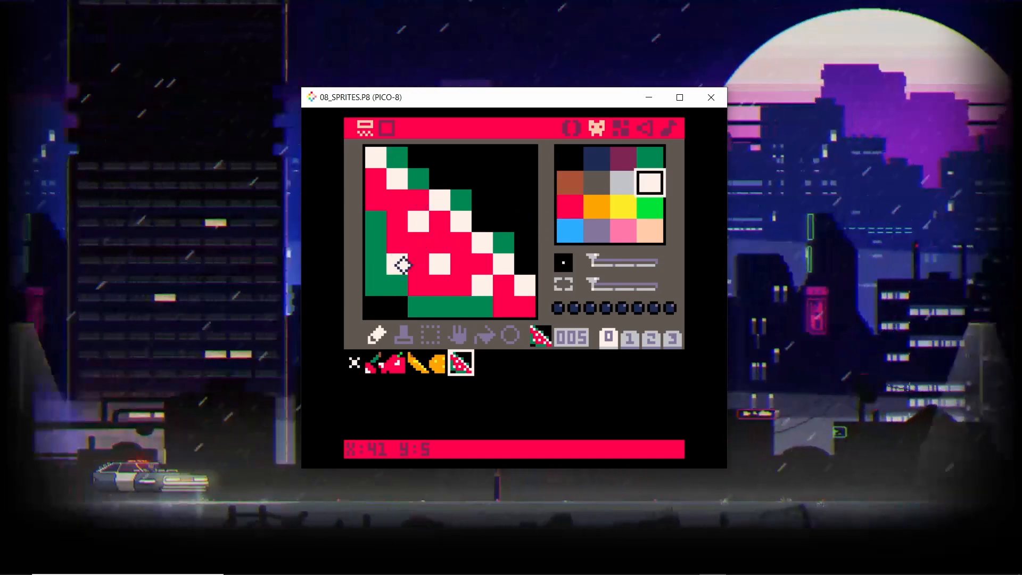
# Add one bright-green accent pixel to the rind's left edge and one at the start of its bottom row.
pyautogui.click(649, 209)
pyautogui.click(376, 233)
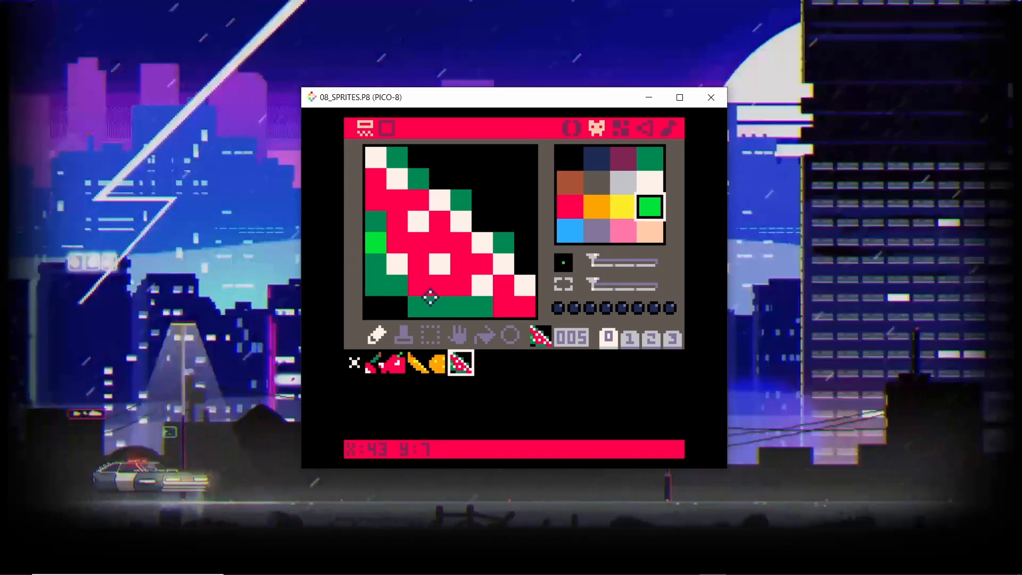
pyautogui.click(414, 308)
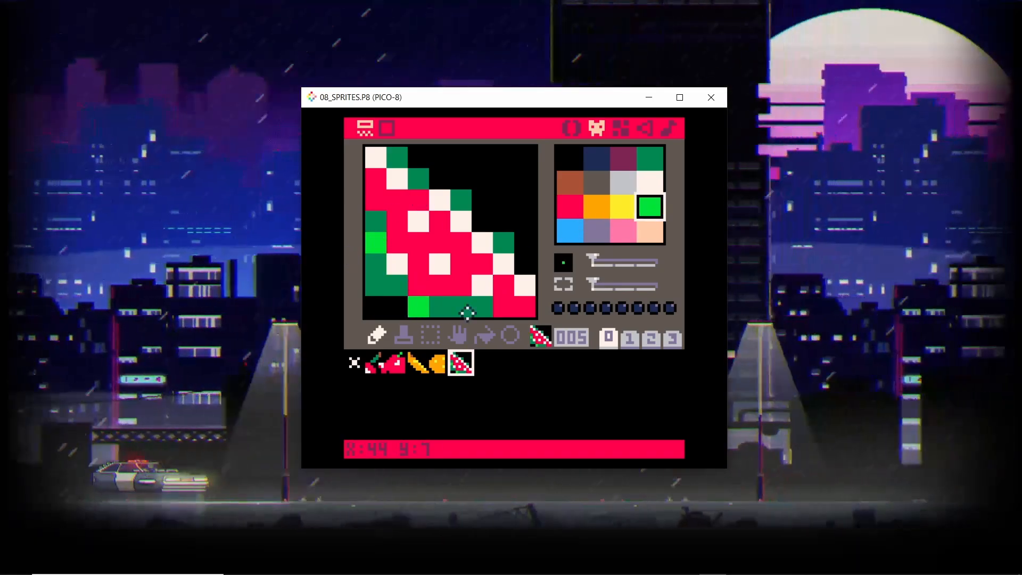
# Review the finished cherry, apple, banana, orange and melon sprites one after another.
pyautogui.click(441, 368)
pyautogui.click(416, 365)
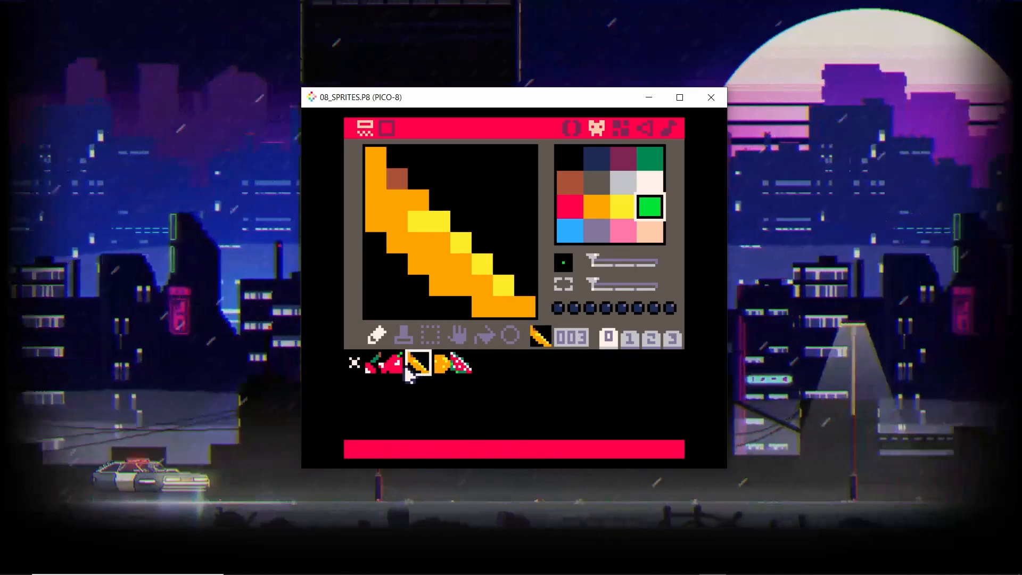
pyautogui.click(396, 365)
pyautogui.click(374, 365)
pyautogui.click(398, 367)
pyautogui.click(419, 366)
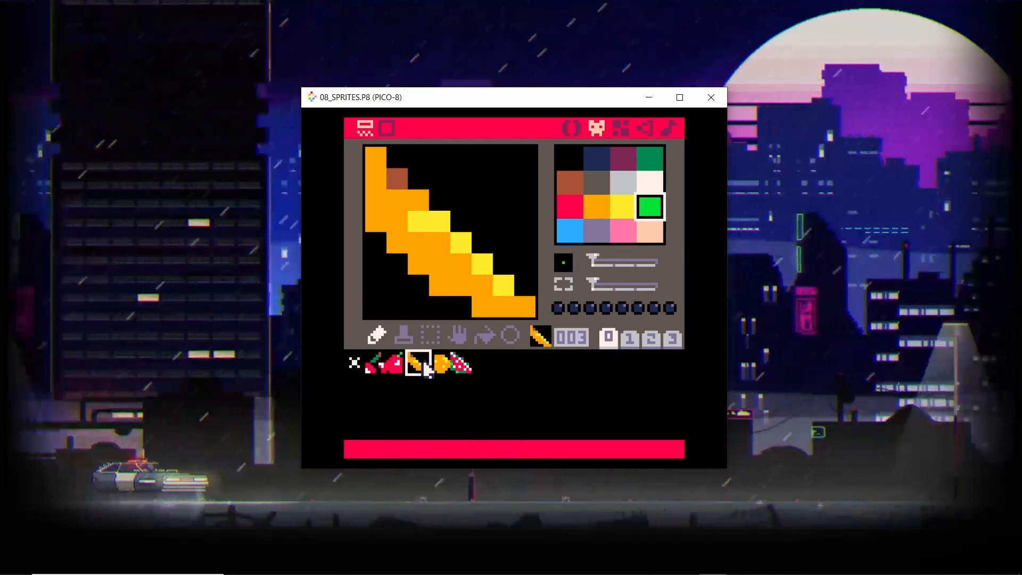
pyautogui.click(440, 366)
pyautogui.click(461, 366)
# Start a pear in empty sprite slot 006 by drawing a brown stem two pixels tall down from the top row.
pyautogui.click(482, 366)
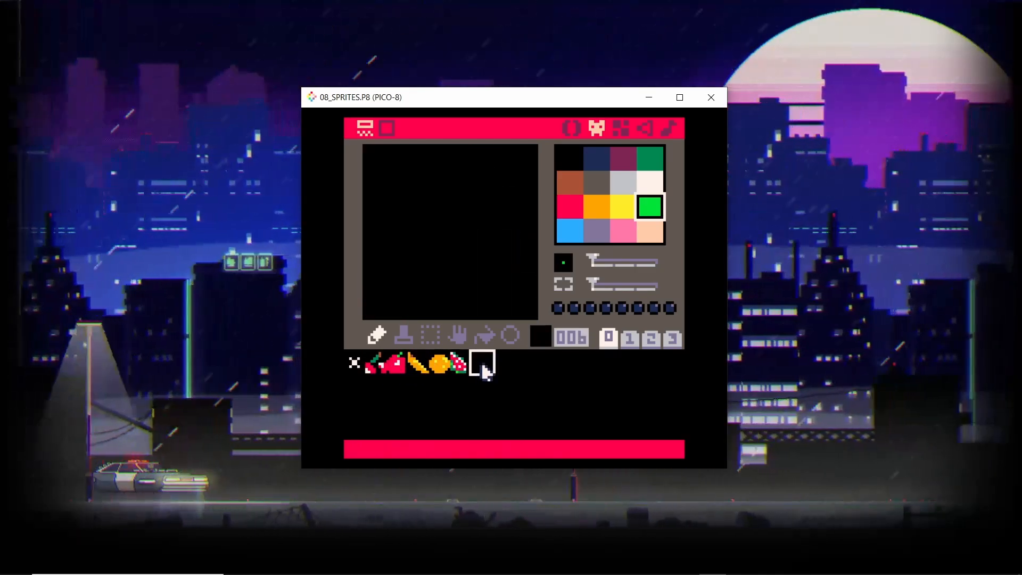
pyautogui.click(652, 160)
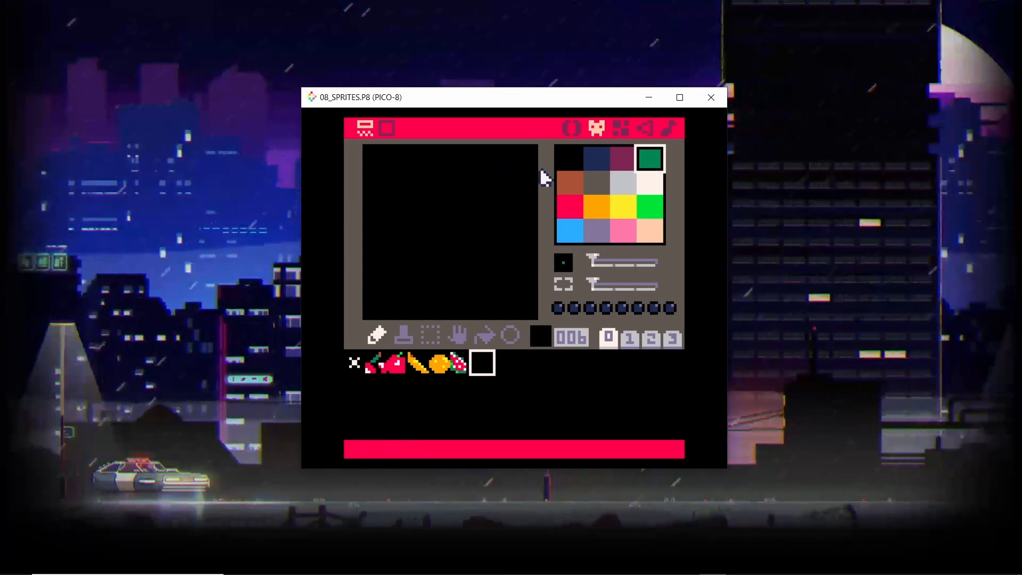
pyautogui.click(569, 182)
pyautogui.moveTo(482, 156)
pyautogui.mouseDown()
pyautogui.moveTo(461, 223)
pyautogui.moveTo(488, 199)
pyautogui.mouseUp()
# Outline the pear body below the stem in dark green, narrow on top and wider below, and fill its inside with the same colour.
pyautogui.click(650, 161)
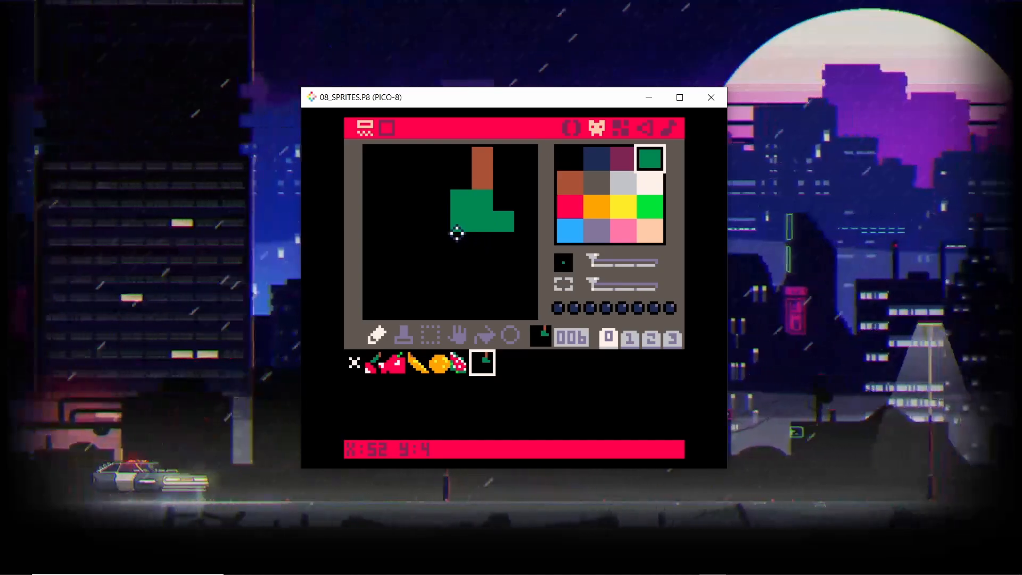
pyautogui.moveTo(456, 234)
pyautogui.mouseDown()
pyautogui.moveTo(415, 264)
pyautogui.moveTo(440, 299)
pyautogui.mouseUp()
pyautogui.moveTo(490, 297); pyautogui.dragTo(501, 244)
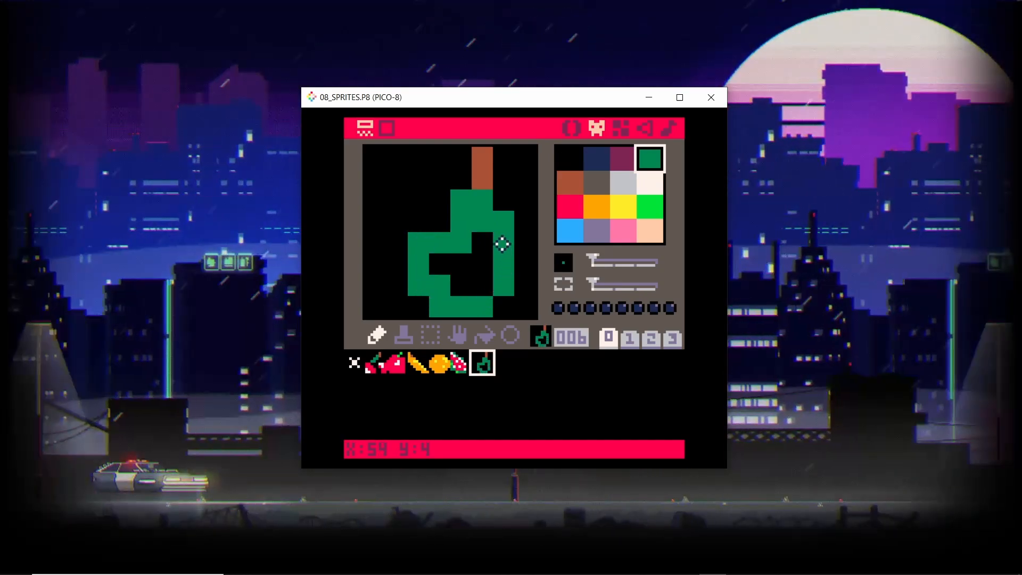
pyautogui.click(449, 268)
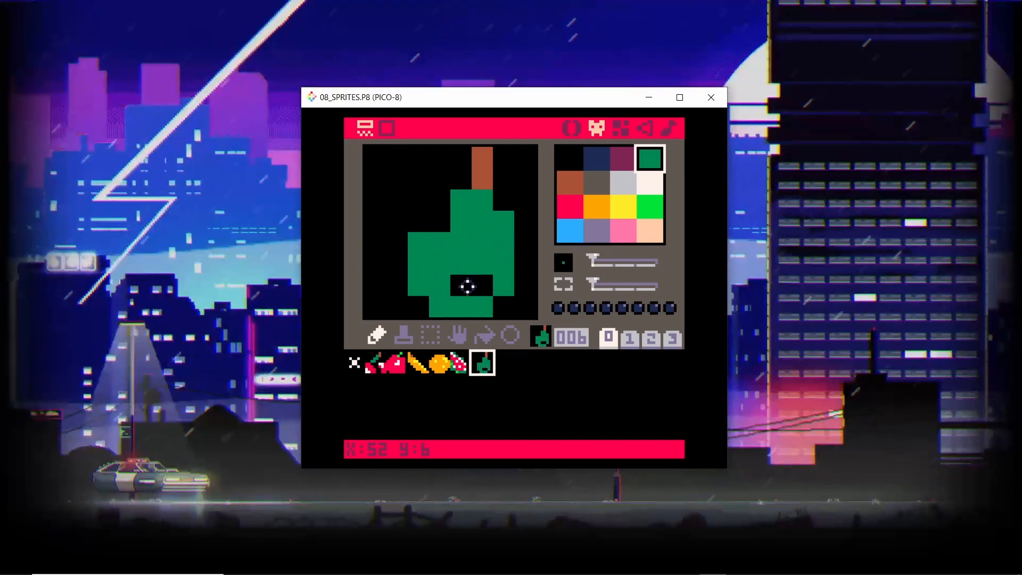
pyautogui.click(454, 279)
pyautogui.click(491, 284)
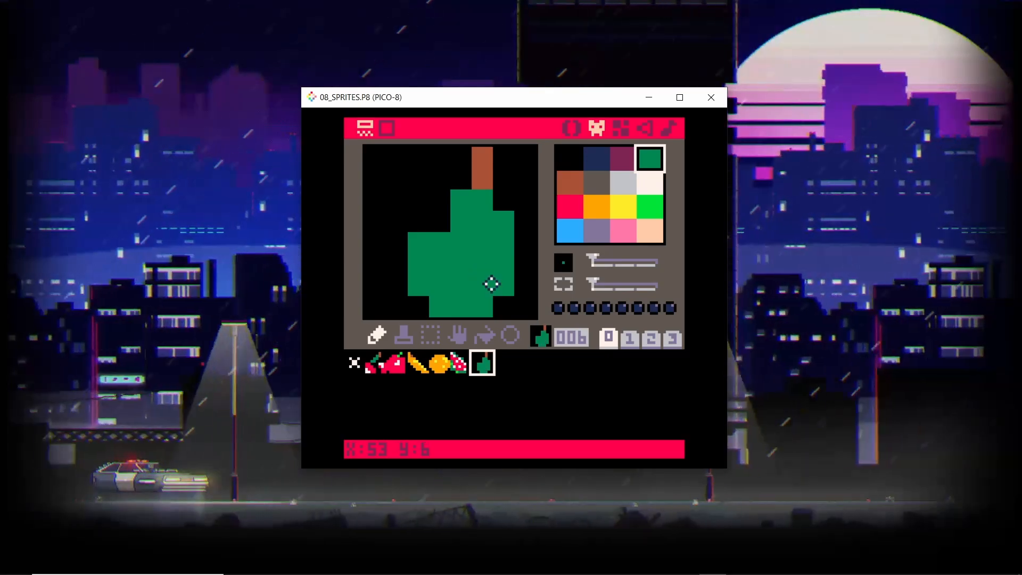
# Add a two-pixel bright-green highlight in the middle of the pear and one bright-green pixel at the left end of its bottom row.
pyautogui.click(650, 213)
pyautogui.click(484, 240)
pyautogui.click(464, 251)
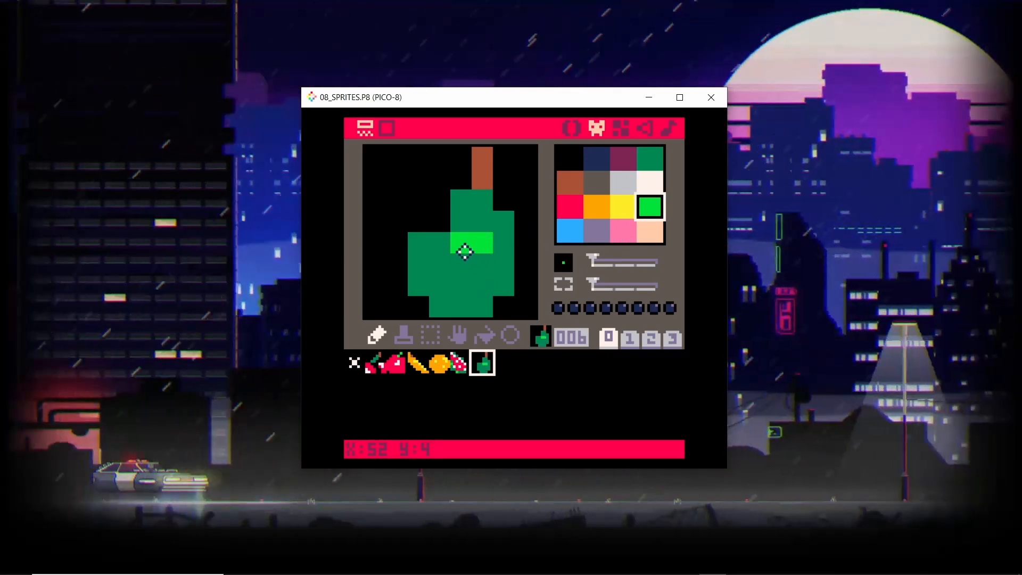
pyautogui.click(435, 300)
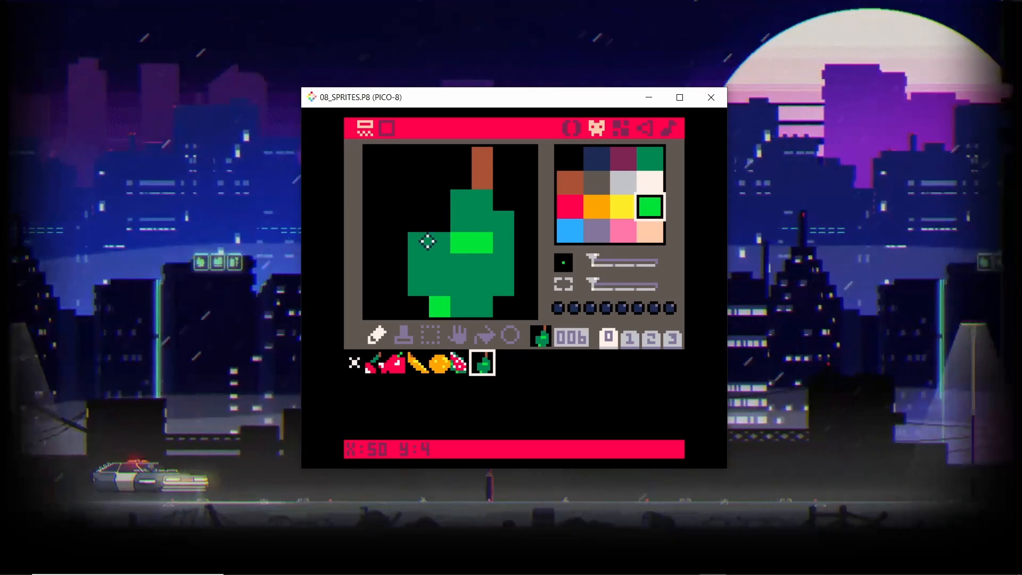
pyautogui.click(373, 364)
pyautogui.click(395, 364)
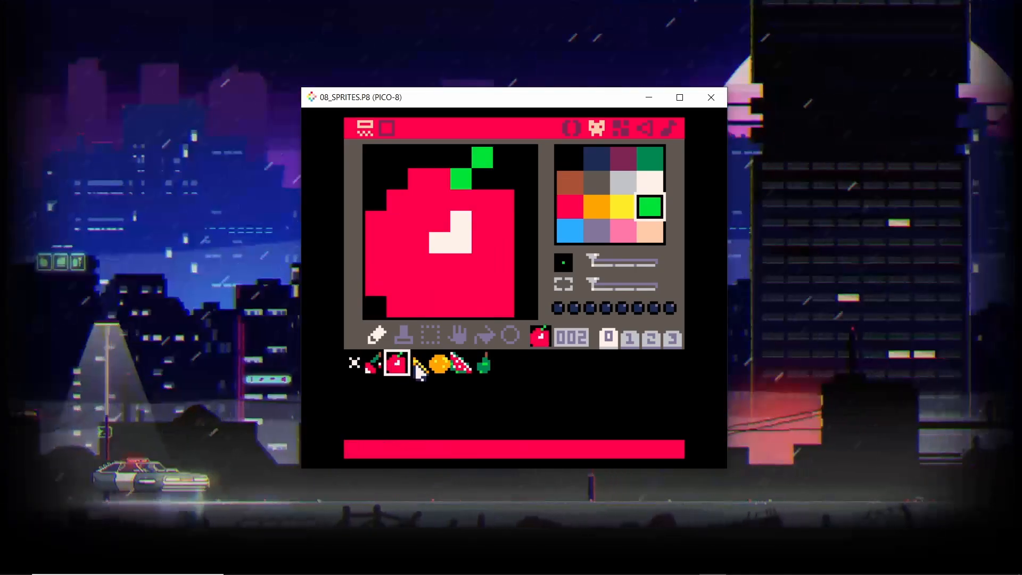
pyautogui.click(438, 364)
pyautogui.click(459, 364)
# Extend the top of the pear's stem one pixel to the right in brown.
pyautogui.click(480, 367)
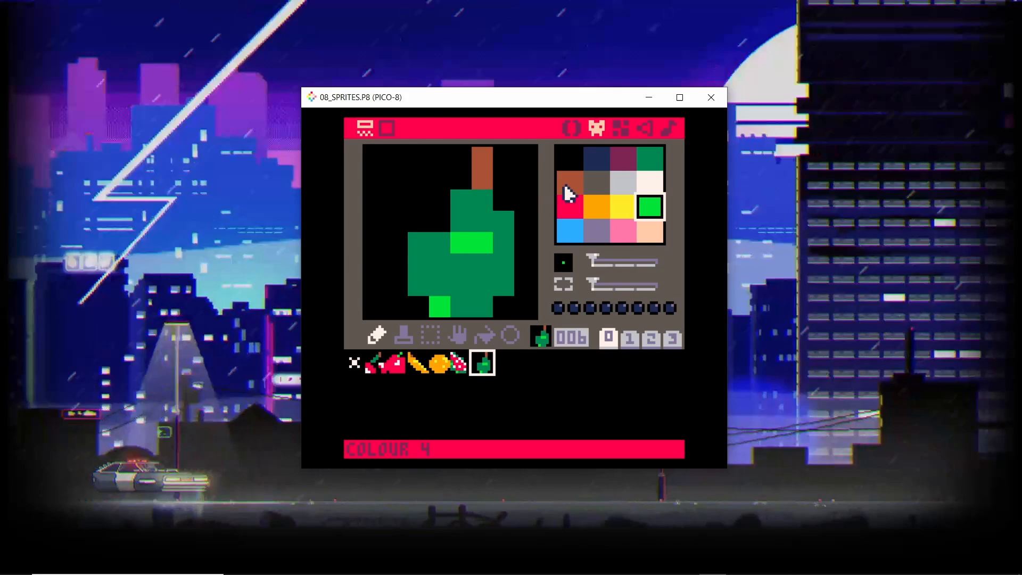
pyautogui.click(567, 183)
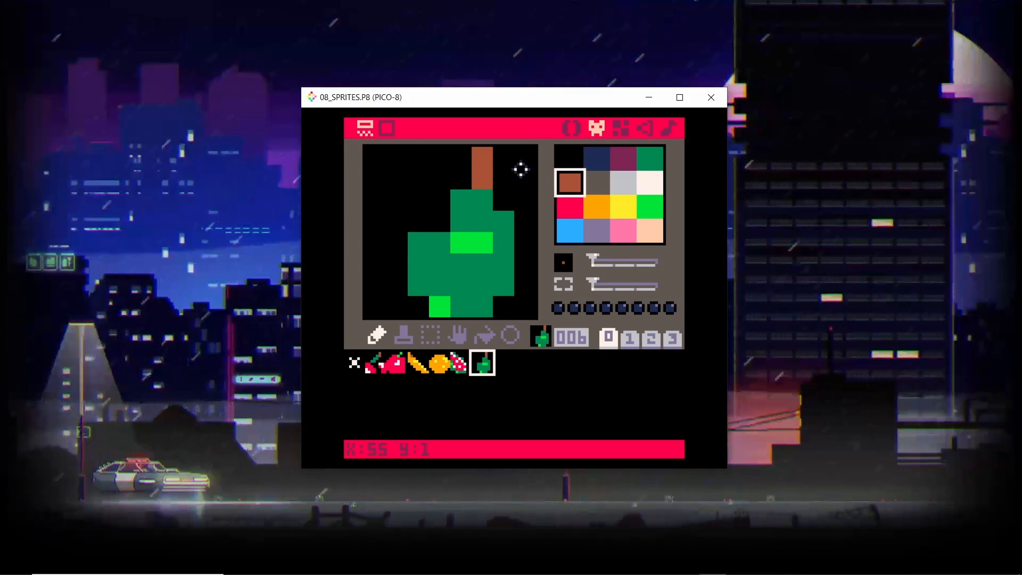
pyautogui.click(509, 164)
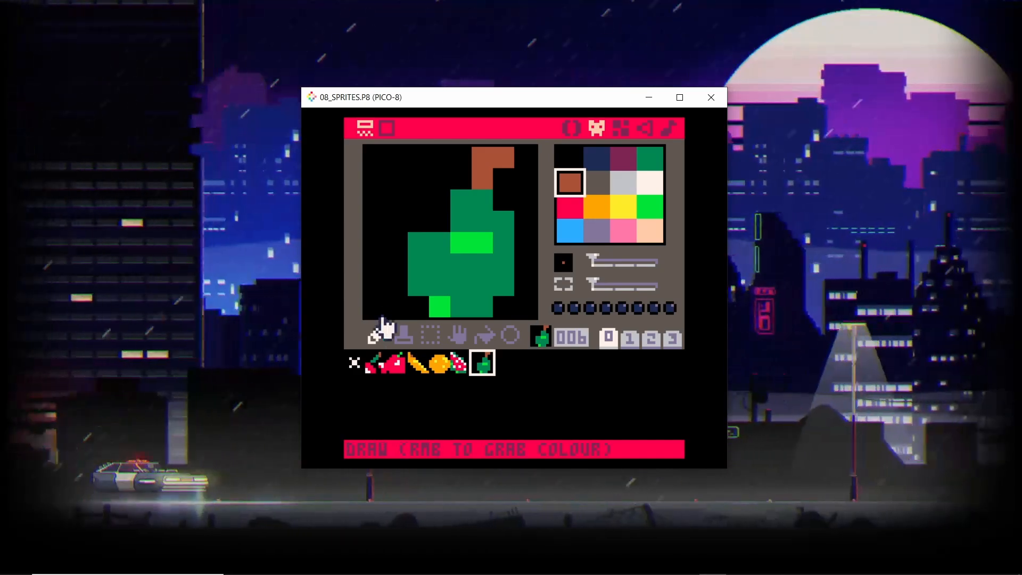
pyautogui.click(179, 394)
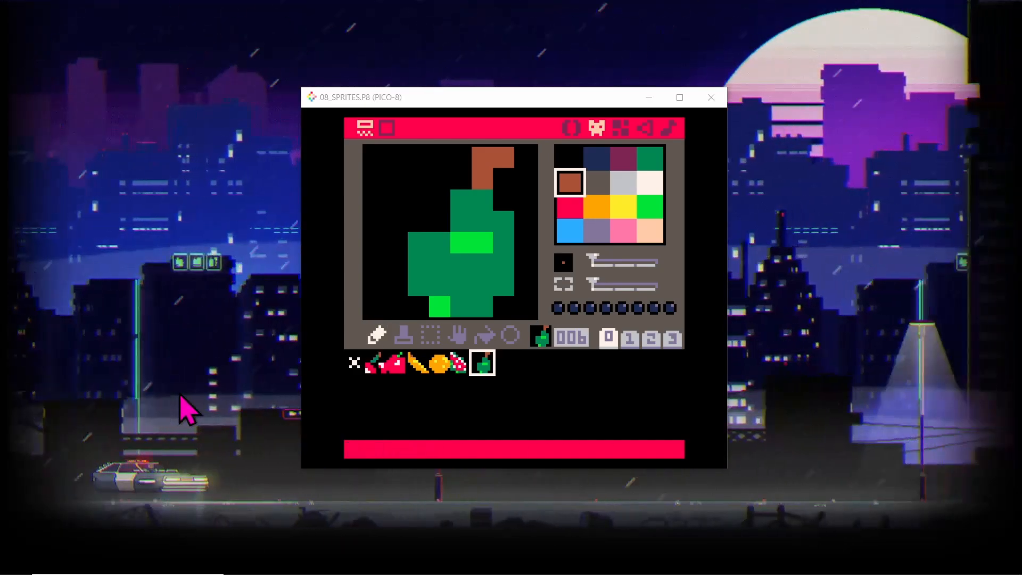